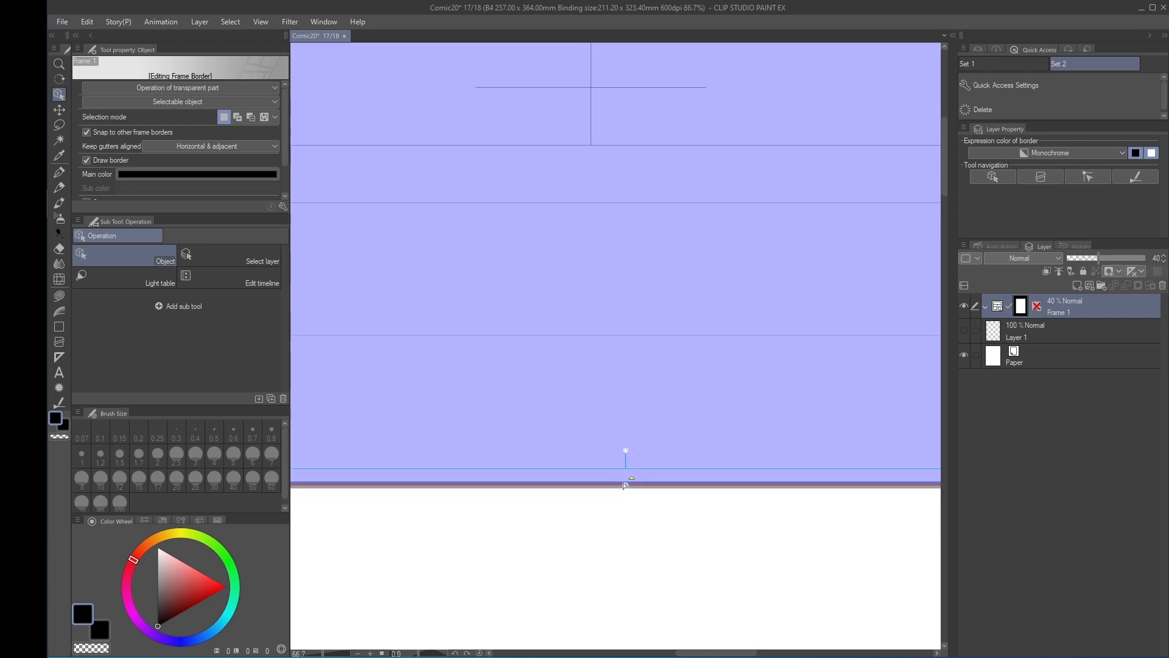
Extend the top and right edges of the frame border out to the page's bleed lines at the crop marks
{"action": "left_click_drag", "start_coordinate": [625, 485], "coordinate": [621, 143]}
{"action": "scroll", "coordinate": [687, 159], "scroll_direction": "down", "scroll_amount": 4}
{"action": "left_click_drag", "start_coordinate": [852, 387], "coordinate": [545, 197]}
{"action": "scroll", "coordinate": [698, 475], "scroll_direction": "up", "scroll_amount": 3}
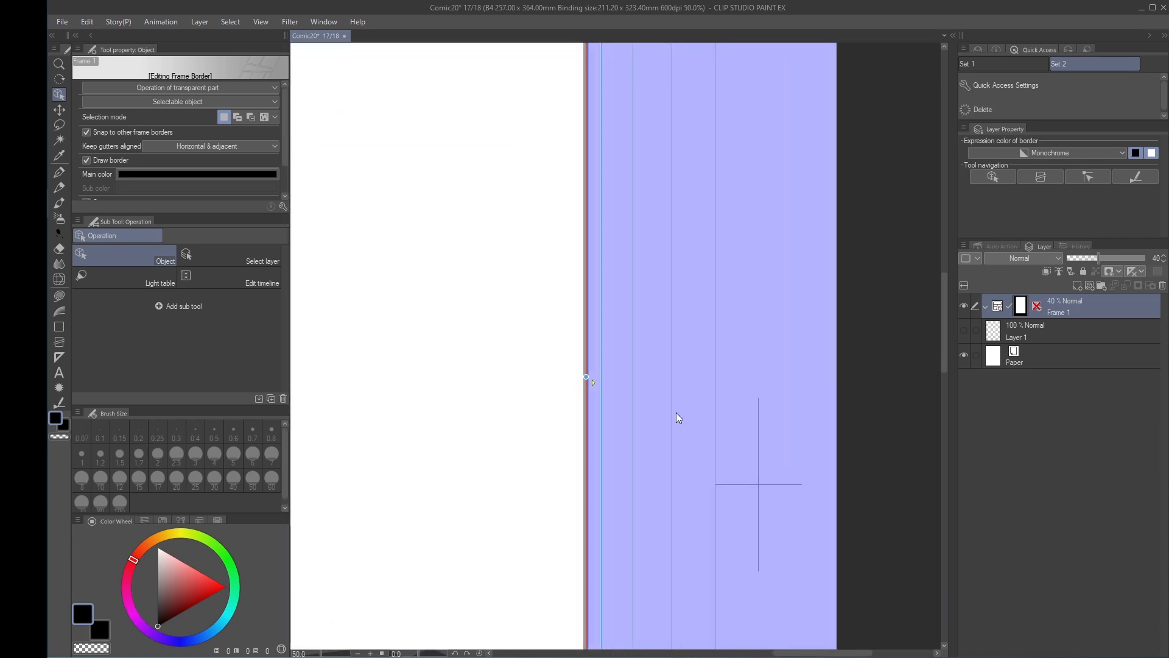
Extend the remaining frame border edges to the bleed lines so the frame covers the full page area inside the crop marks
{"action": "scroll", "coordinate": [686, 386], "scroll_direction": "up", "scroll_amount": 4}
{"action": "left_click_drag", "start_coordinate": [372, 375], "coordinate": [766, 373]}
{"action": "scroll", "coordinate": [762, 362], "scroll_direction": "down", "scroll_amount": 6}
{"action": "left_click_drag", "start_coordinate": [609, 609], "coordinate": [714, 396]}
{"action": "scroll", "coordinate": [713, 446], "scroll_direction": "up", "scroll_amount": 5}
{"action": "left_click_drag", "start_coordinate": [713, 448], "coordinate": [709, 387]}
{"action": "left_click_drag", "start_coordinate": [653, 93], "coordinate": [646, 526]}
{"action": "scroll", "coordinate": [674, 456], "scroll_direction": "down", "scroll_amount": 4}
{"action": "scroll", "coordinate": [672, 430], "scroll_direction": "down", "scroll_amount": 7}
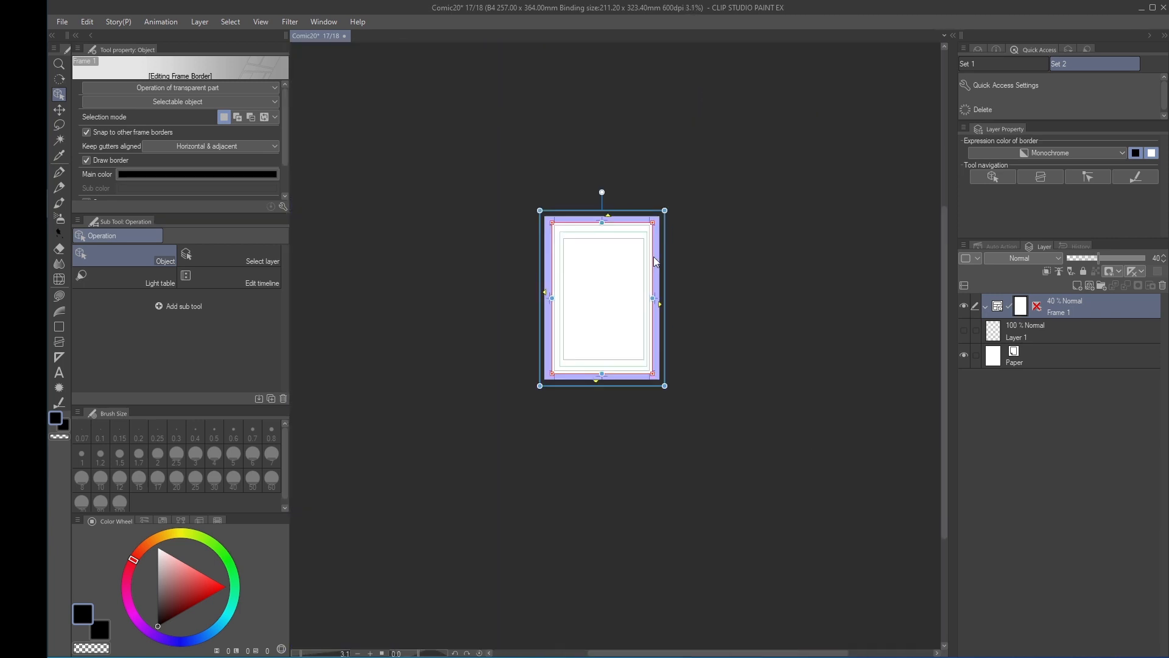
Set the opacity of the Frame 1 folder to 100%
{"action": "scroll", "coordinate": [655, 262], "scroll_direction": "up", "scroll_amount": 2}
{"action": "left_click_drag", "start_coordinate": [1105, 258], "coordinate": [1160, 262]}
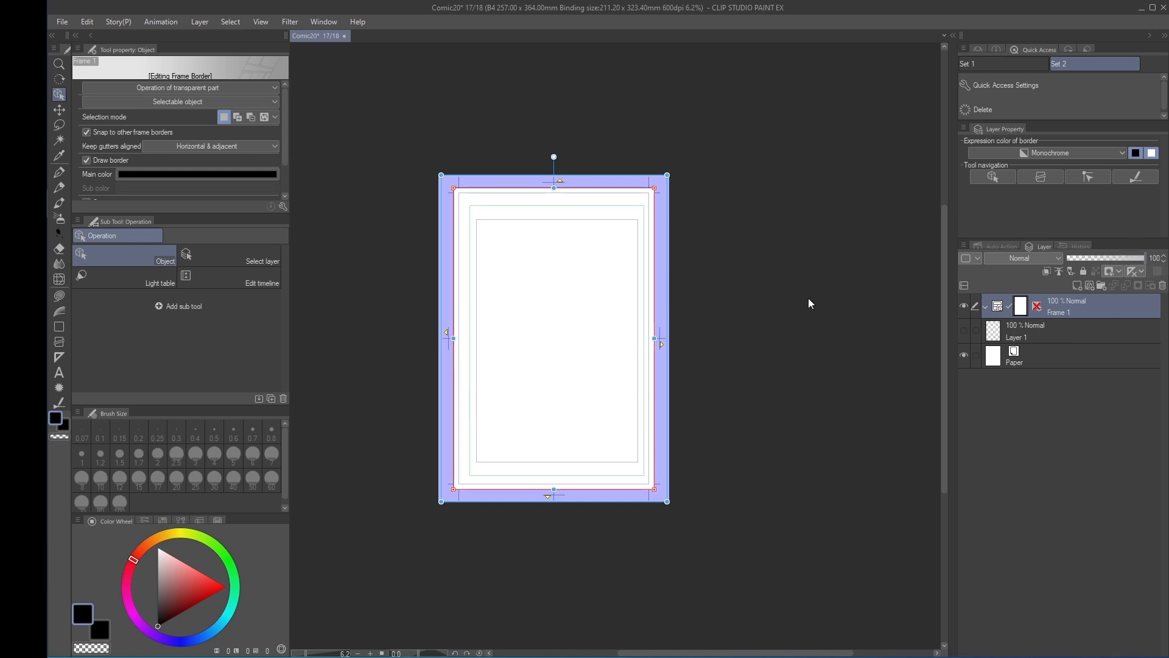
{"action": "scroll", "coordinate": [654, 291], "scroll_direction": "up", "scroll_amount": 2}
{"action": "scroll", "coordinate": [730, 329], "scroll_direction": "down", "scroll_amount": 2}
{"action": "left_click_drag", "start_coordinate": [729, 331], "coordinate": [756, 327]}
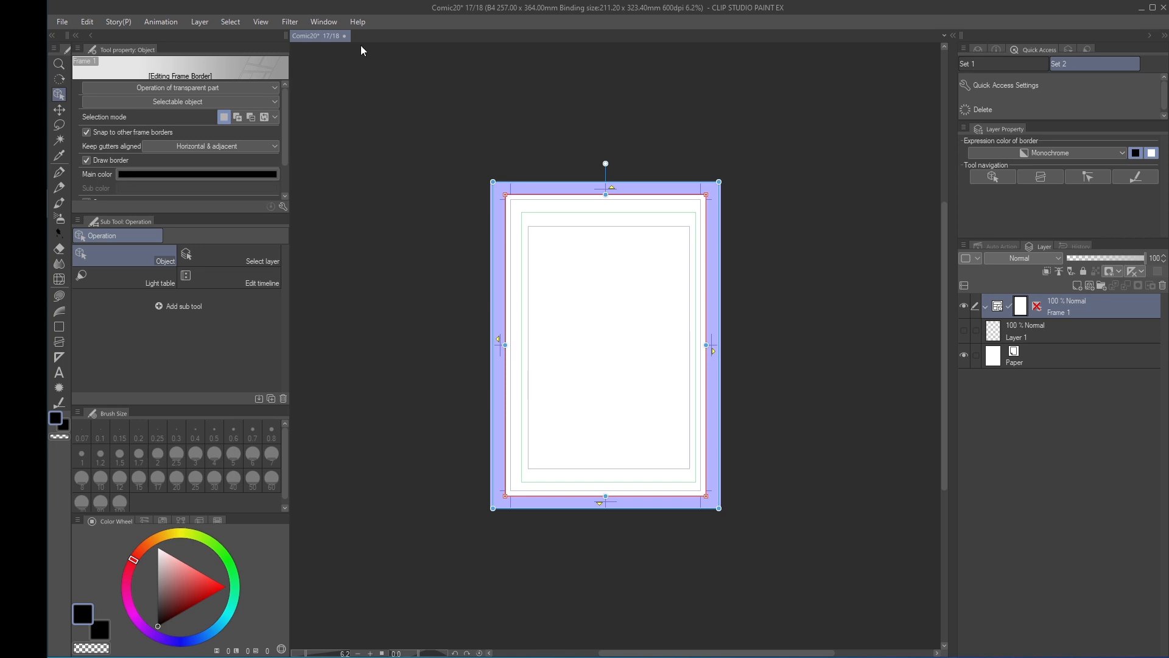
Divide the frame border equally into 4 vertical and 4 horizontal divisions, with the divide folder option set to Do not change
{"action": "left_click", "coordinate": [199, 22]}
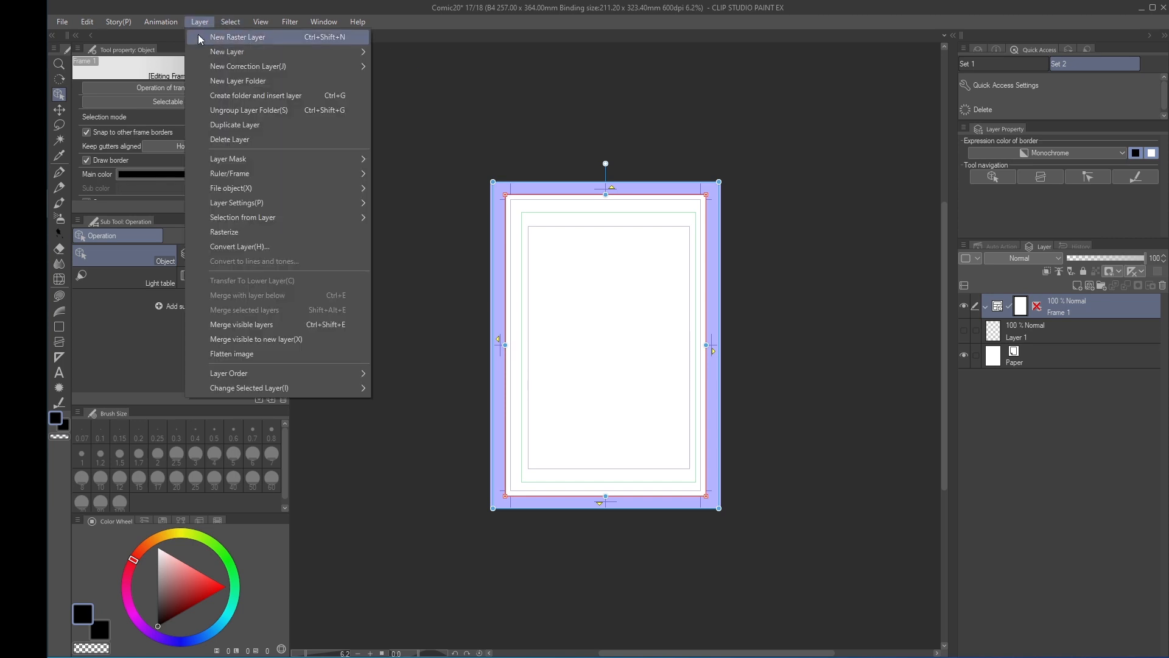
{"action": "mouse_move", "coordinate": [277, 175]}
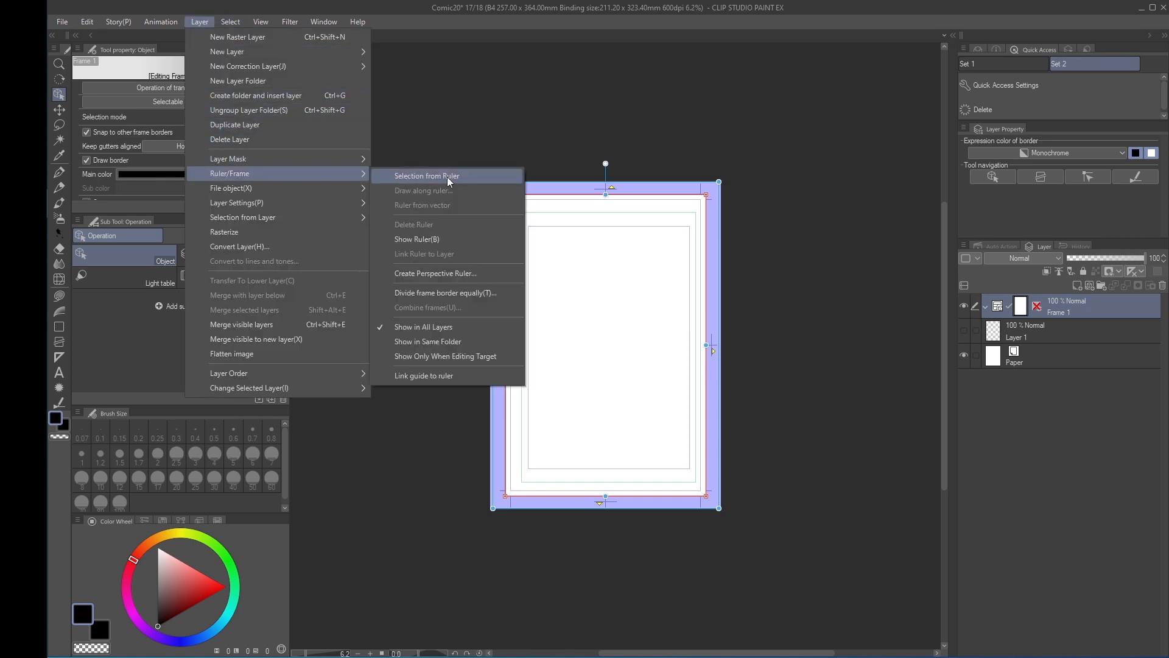
{"action": "left_click", "coordinate": [476, 298]}
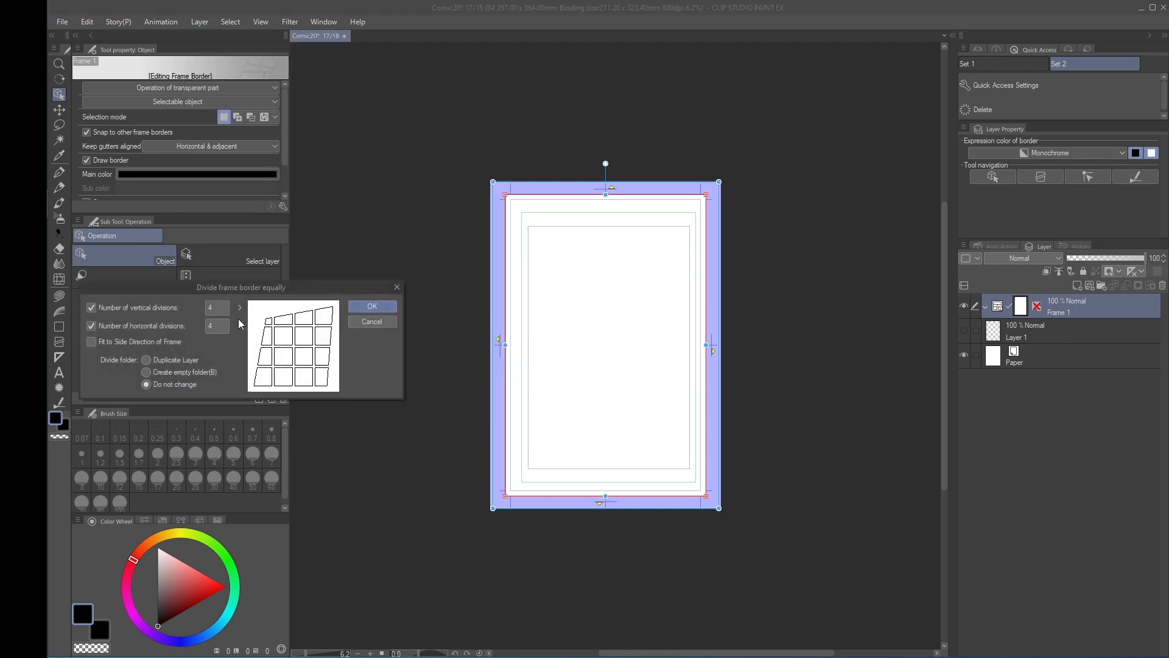
{"action": "left_click", "coordinate": [219, 325]}
{"action": "left_click", "coordinate": [371, 305]}
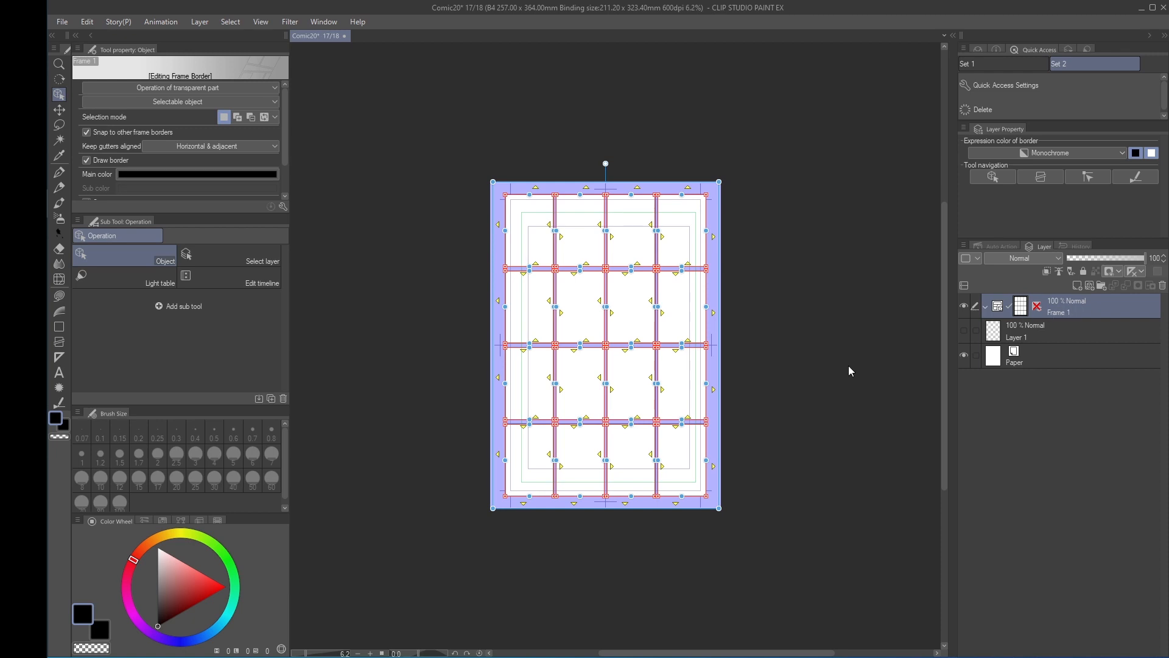
Leave frame border editing and rasterize the Frame 1 folder to get the panel grid as a raster layer
{"action": "key", "text": "p"}
{"action": "scroll", "coordinate": [756, 347], "scroll_direction": "up", "scroll_amount": 3}
{"action": "left_click_drag", "start_coordinate": [756, 347], "coordinate": [814, 382]}
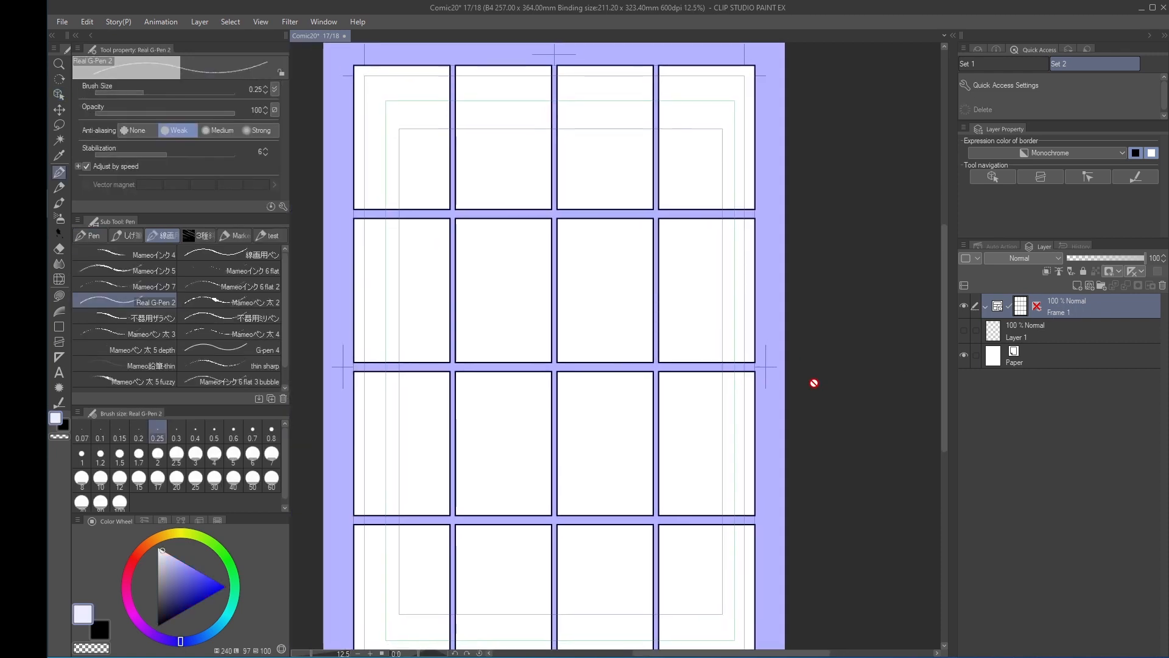
{"action": "right_click", "coordinate": [1072, 310]}
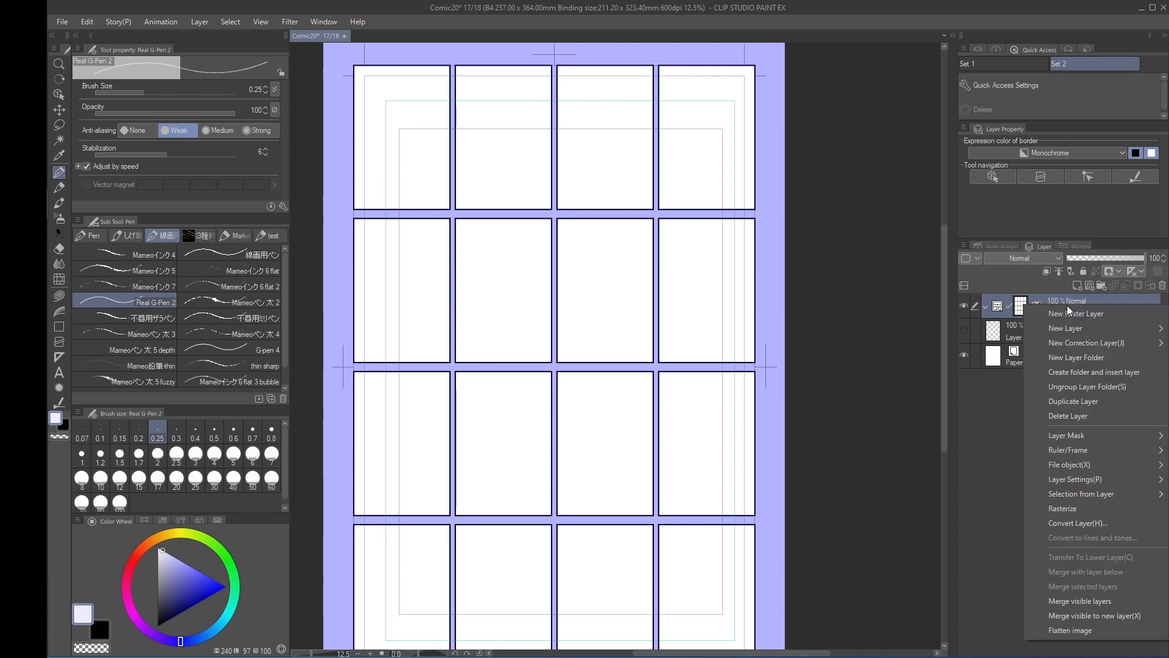
{"action": "left_click", "coordinate": [1081, 510]}
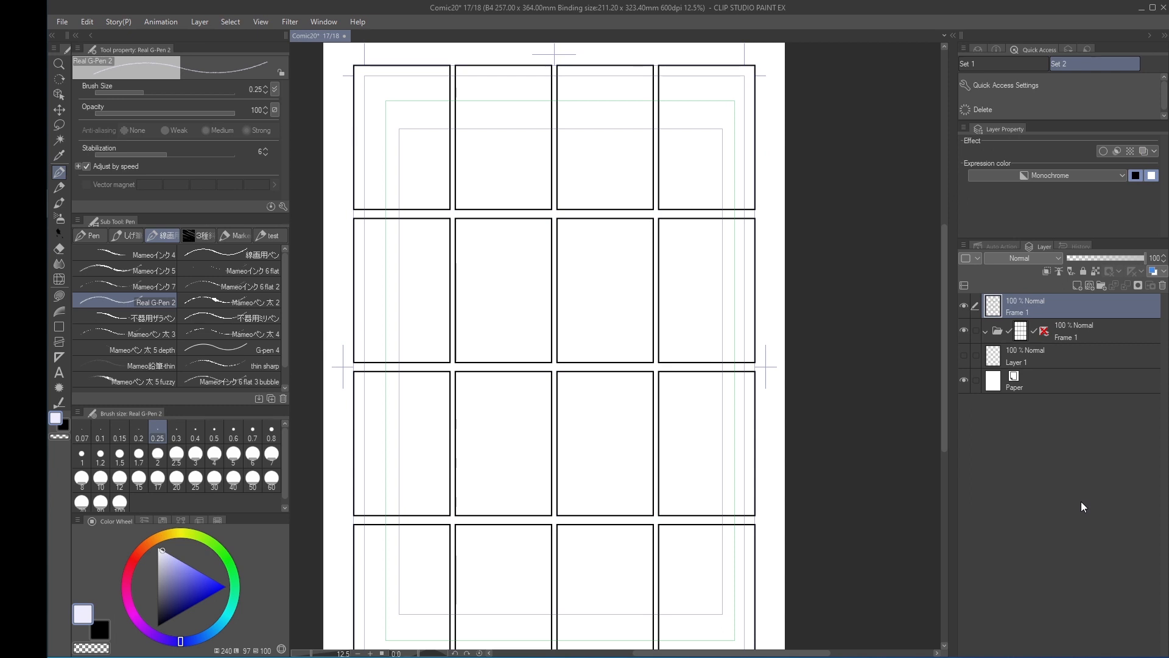
Hide the original Frame 1 folder and check the rasterized grid by switching its layer visibility off and on
{"action": "left_click", "coordinate": [963, 330]}
{"action": "key", "text": "ctrl+minus"}
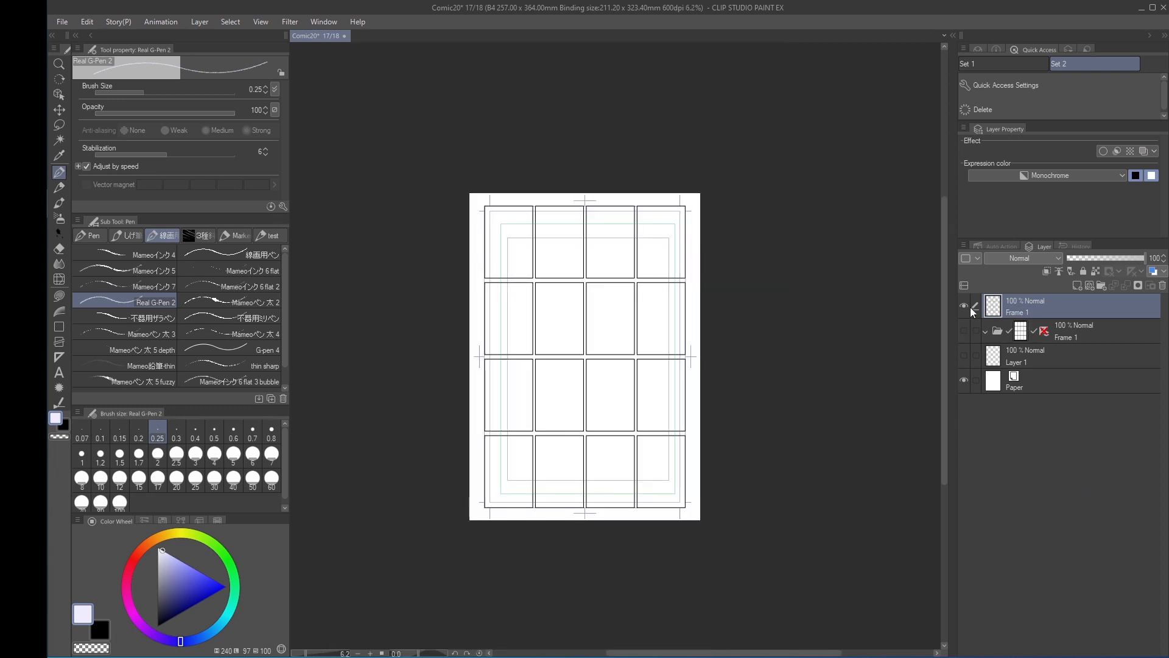
{"action": "left_click", "coordinate": [964, 305]}
{"action": "left_click", "coordinate": [964, 306]}
{"action": "left_click", "coordinate": [964, 306]}
{"action": "left_click", "coordinate": [964, 306]}
Register the rasterized grid as an image material named "storyboard", saved under Manga material > Framing template
{"action": "left_click", "coordinate": [88, 22]}
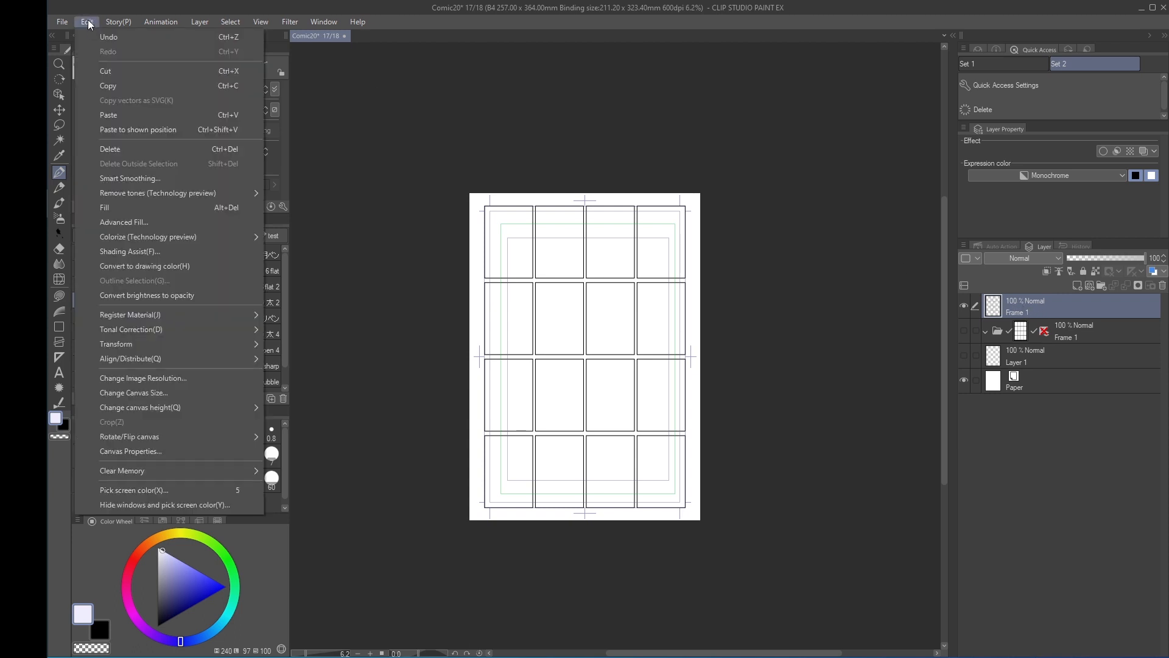
{"action": "mouse_move", "coordinate": [145, 315]}
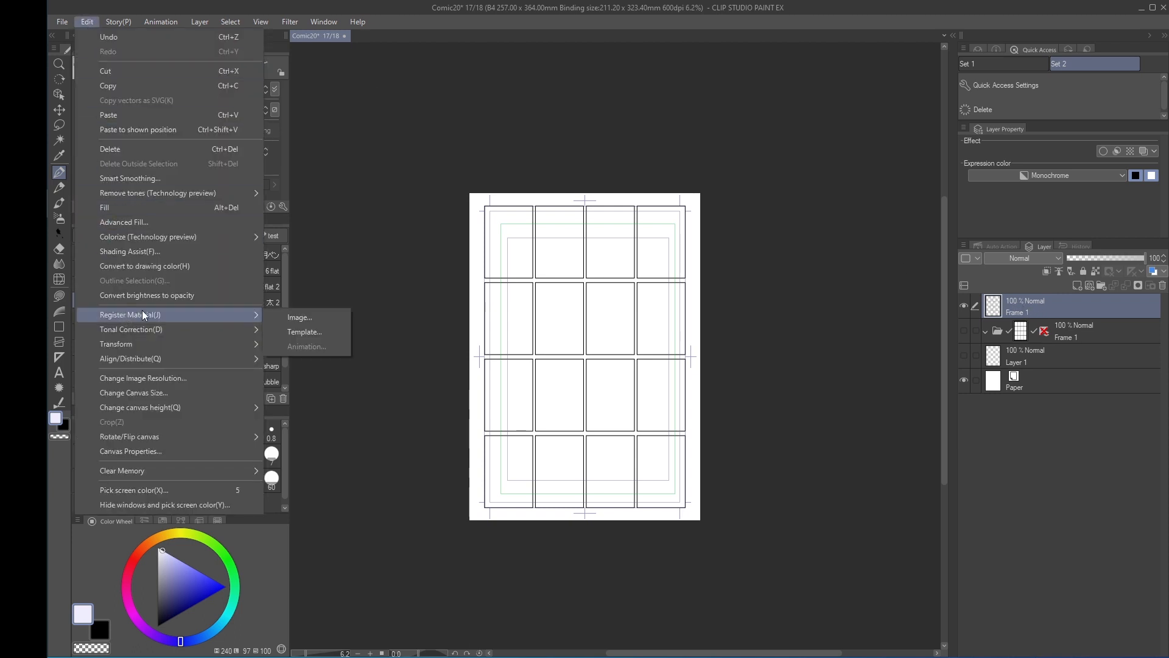
{"action": "left_click", "coordinate": [307, 321]}
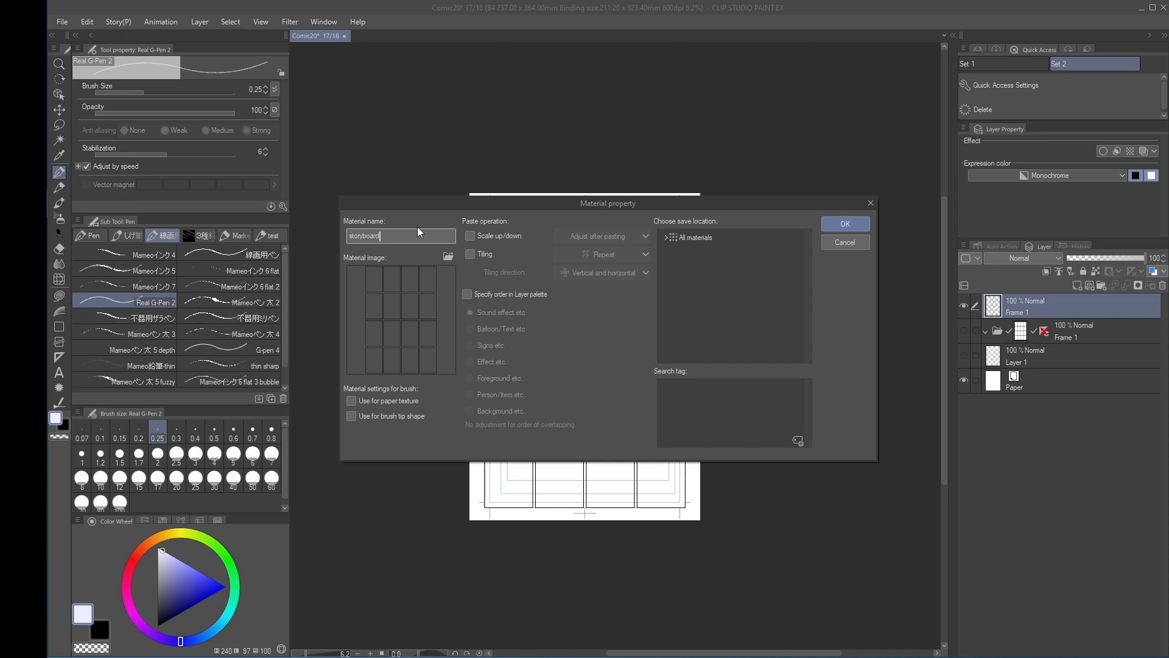
{"action": "left_click", "coordinate": [666, 238]}
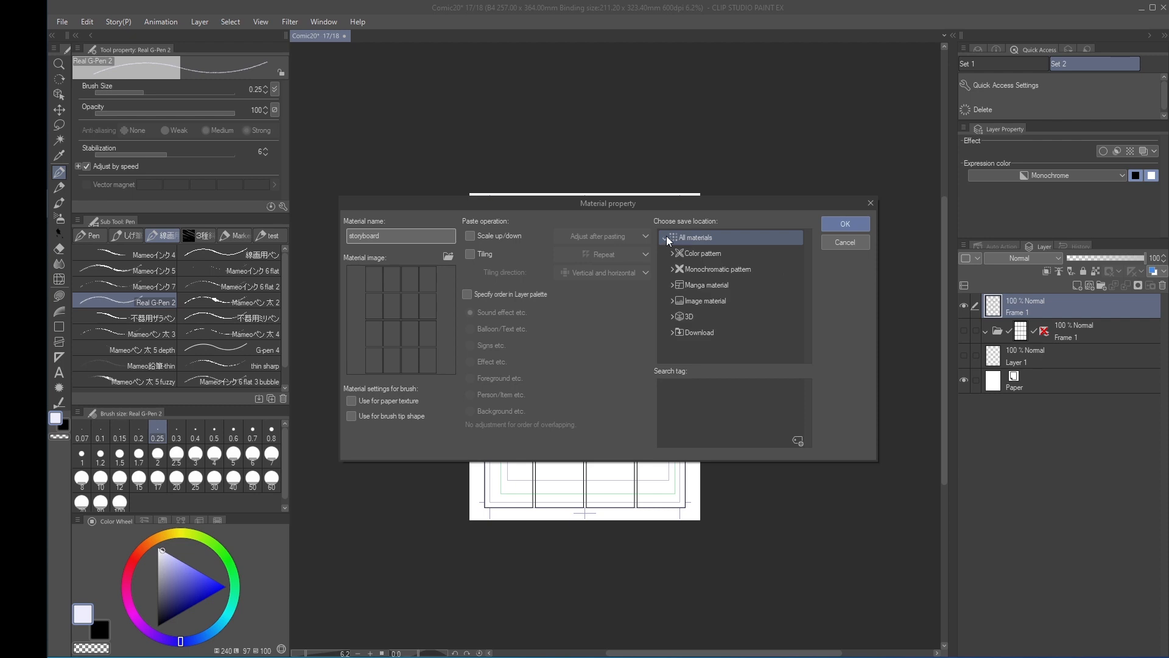
{"action": "left_click", "coordinate": [701, 276]}
{"action": "left_click", "coordinate": [704, 284]}
{"action": "left_click", "coordinate": [672, 285]}
{"action": "left_click", "coordinate": [688, 300]}
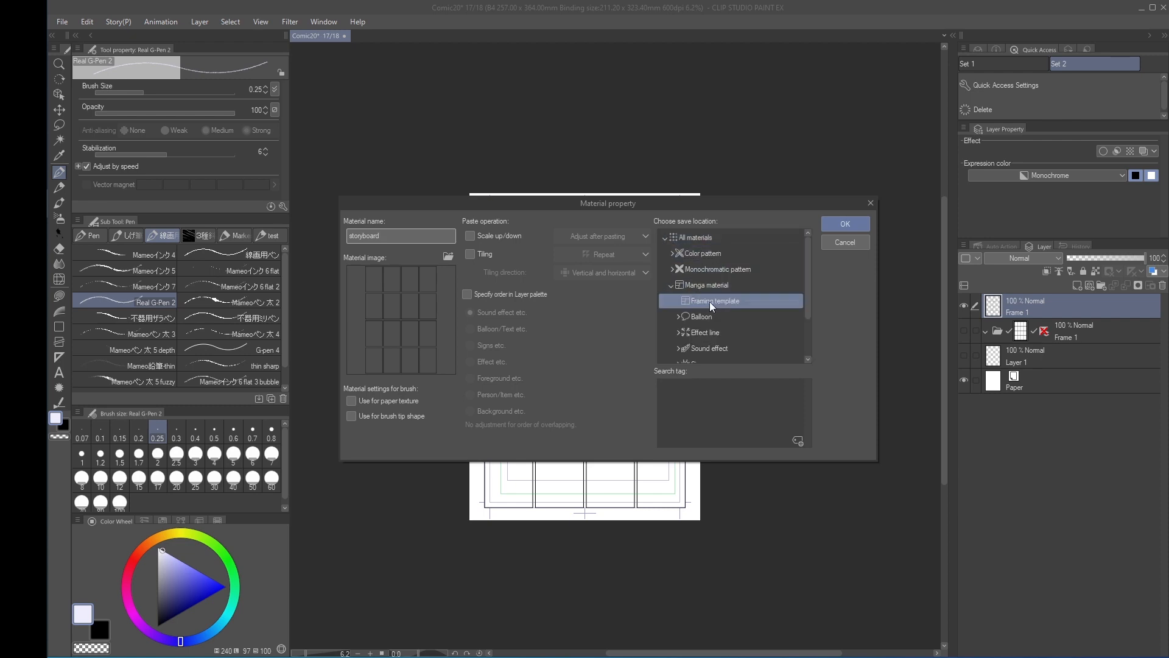
{"action": "left_click", "coordinate": [849, 225]}
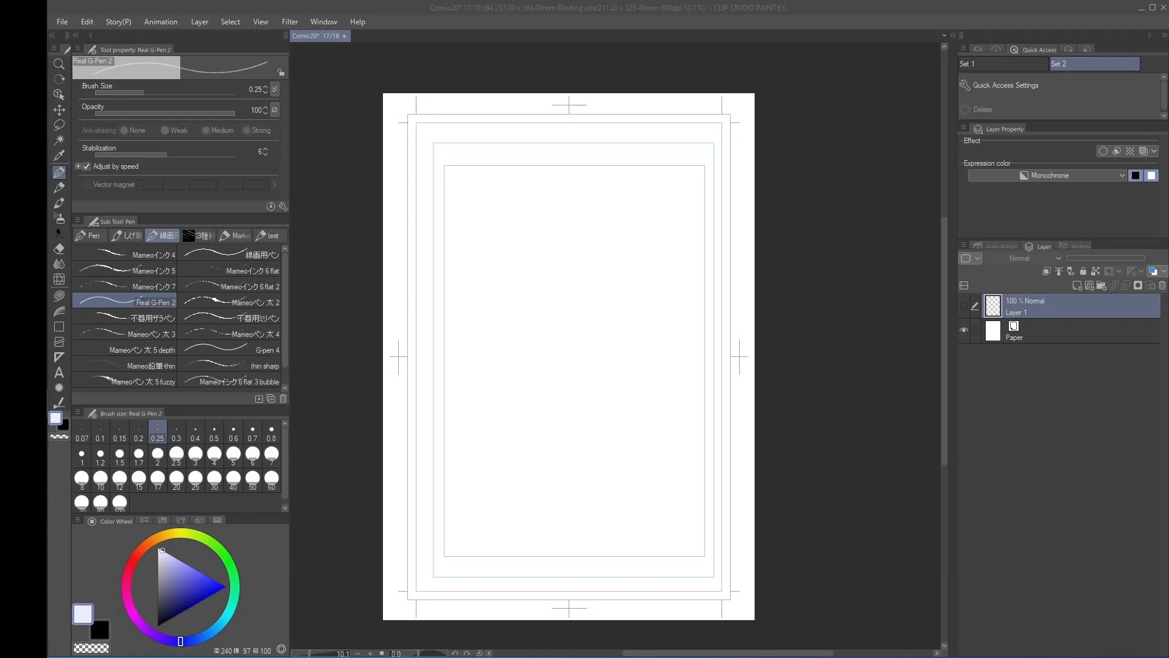
Place the "storyboard" material from the Framing template materials onto the empty page
{"action": "left_click_drag", "start_coordinate": [851, 396], "coordinate": [862, 407]}
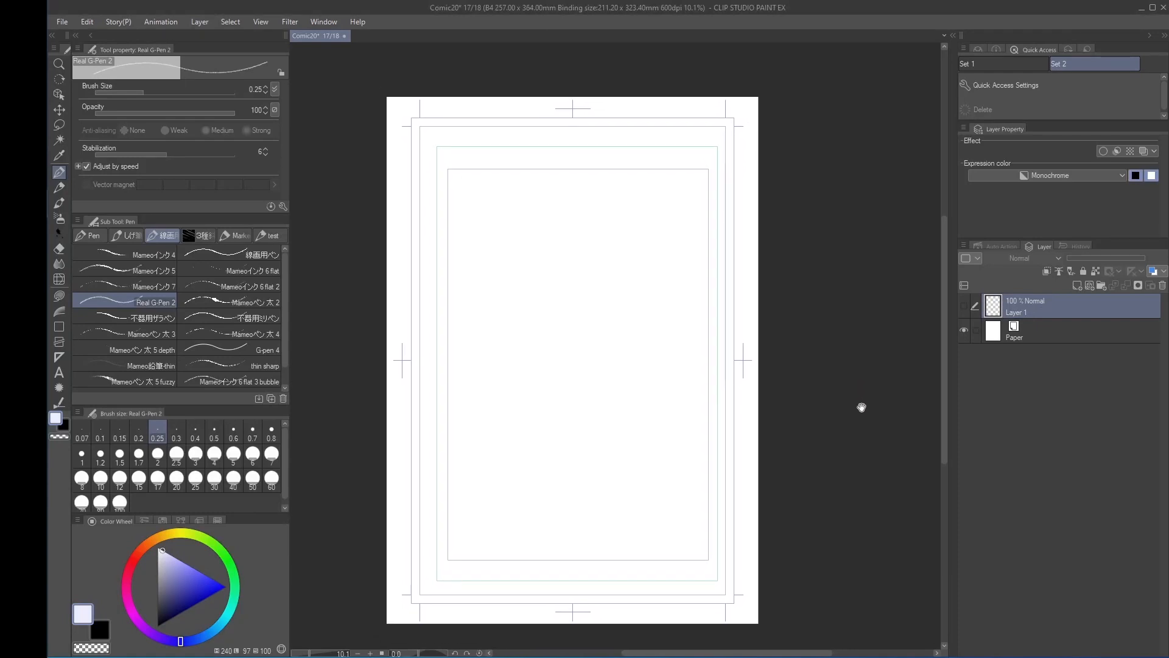
{"action": "left_click", "coordinate": [953, 37]}
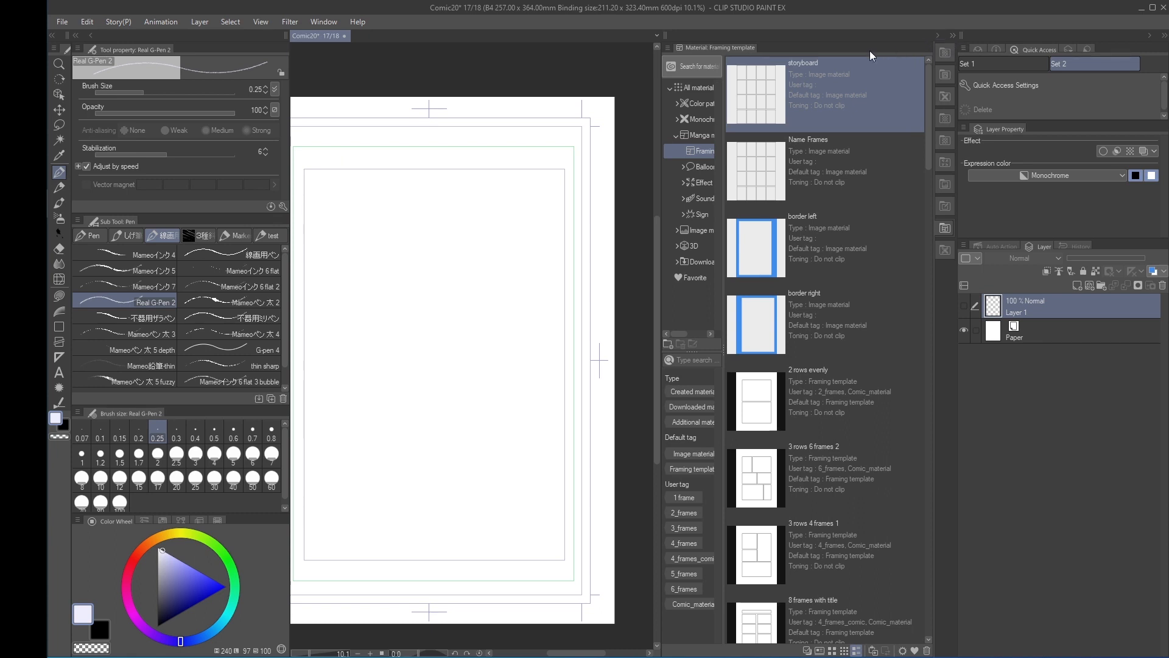
{"action": "left_click_drag", "start_coordinate": [810, 98], "coordinate": [480, 410]}
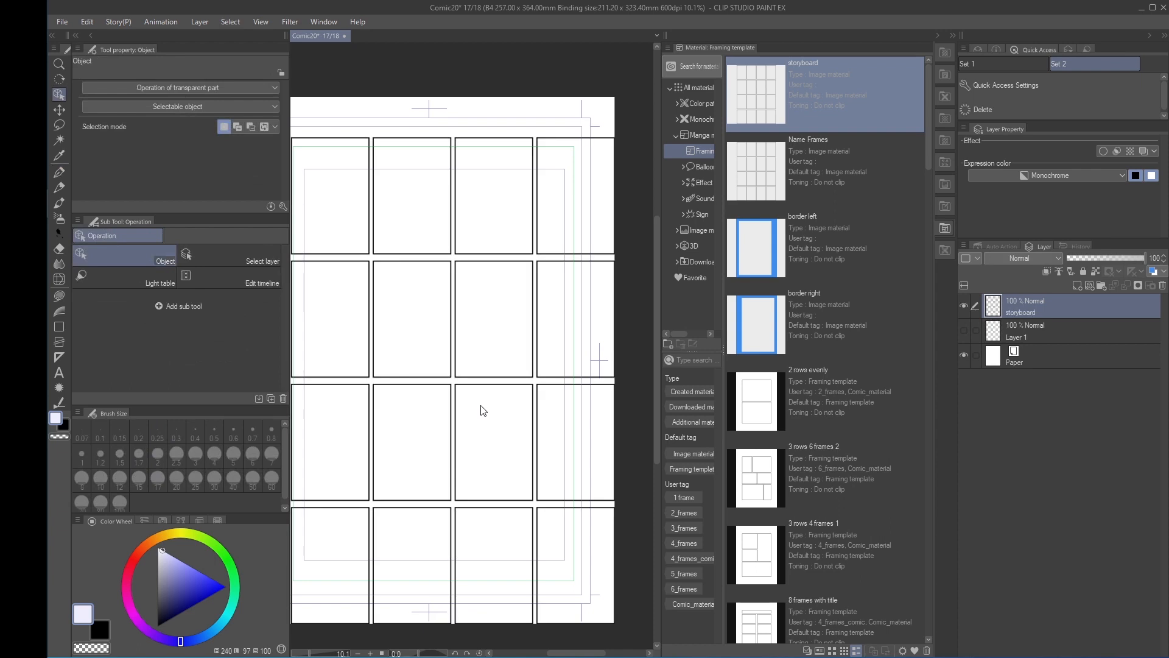
{"action": "left_click", "coordinate": [953, 36]}
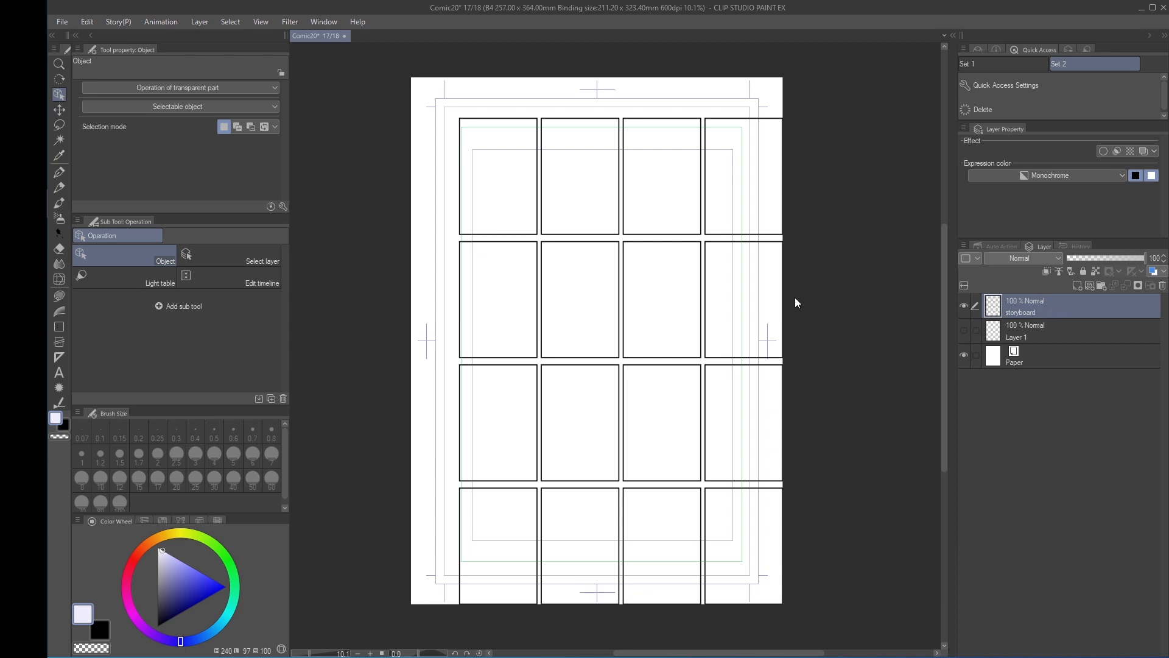
Recentre the storyboard grid by cutting its layer, fitting the page to the screen and pasting the grid to the shown position
{"action": "left_click", "coordinate": [87, 21]}
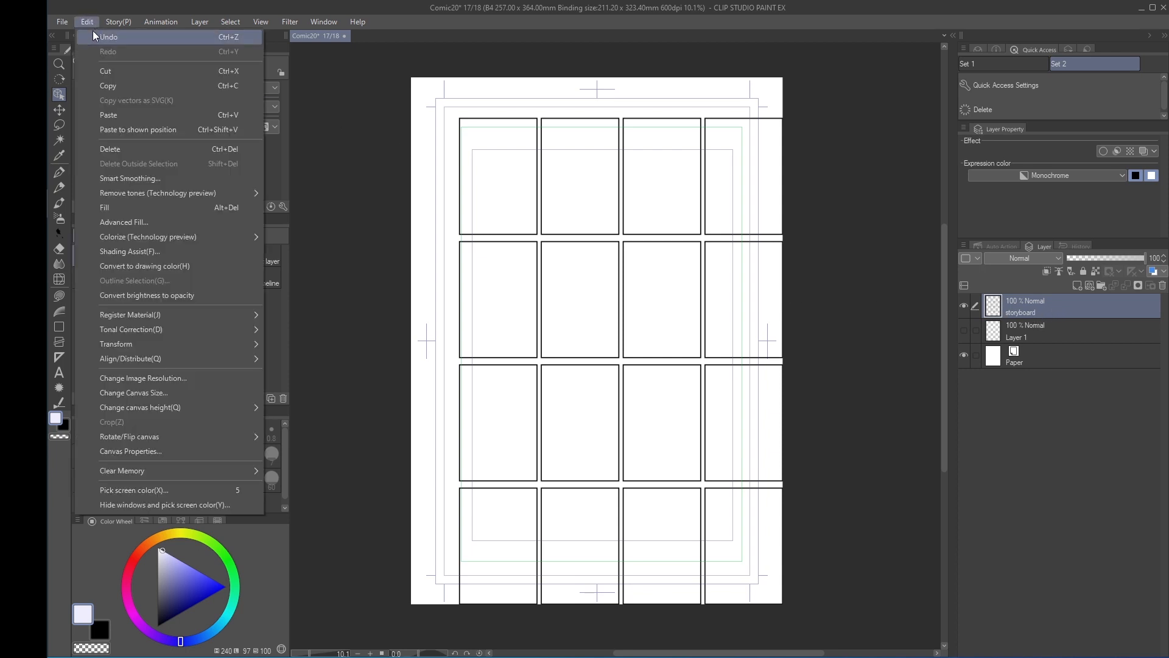
{"action": "left_click", "coordinate": [97, 72]}
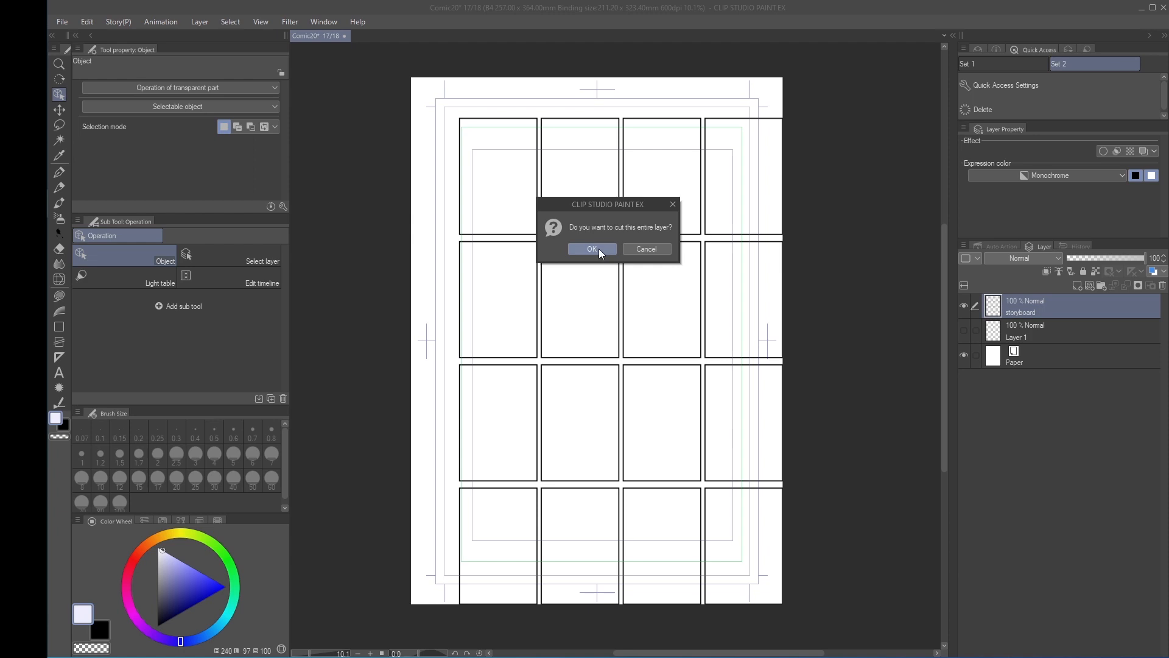
{"action": "left_click", "coordinate": [600, 252]}
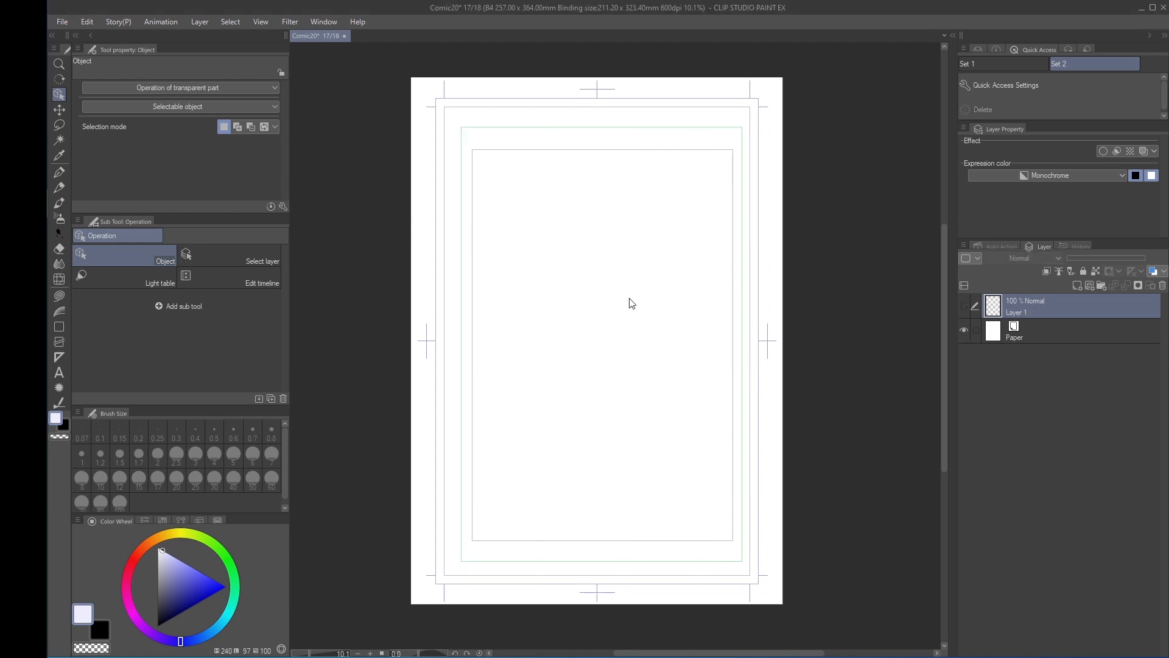
{"action": "left_click", "coordinate": [261, 21]}
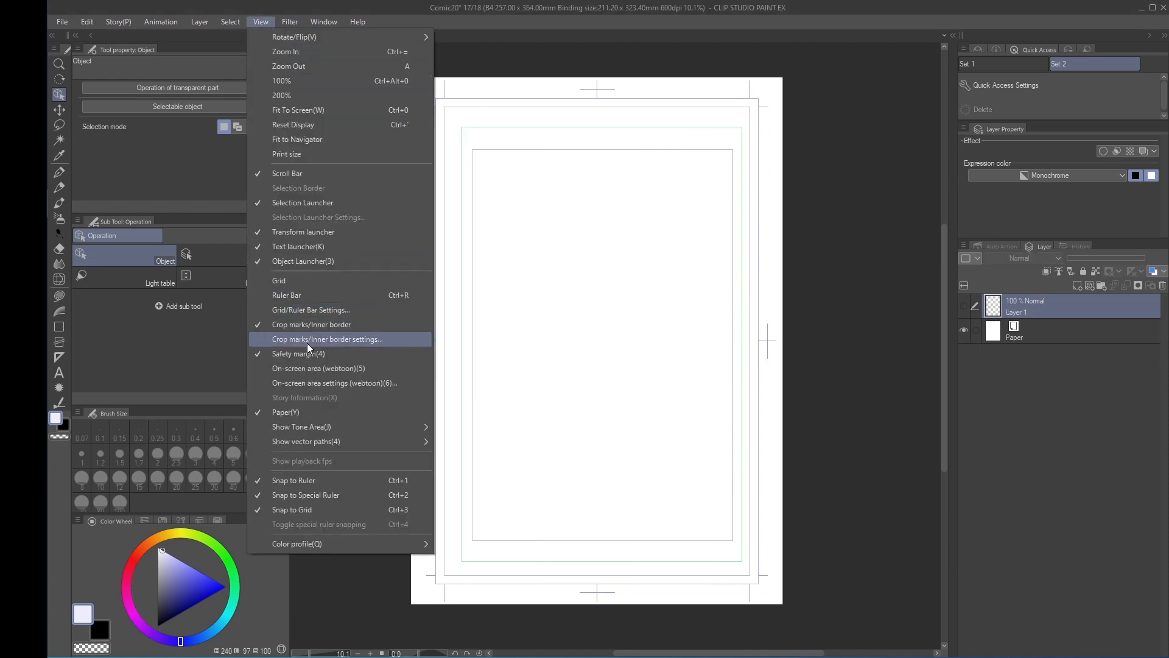
{"action": "left_click", "coordinate": [334, 111]}
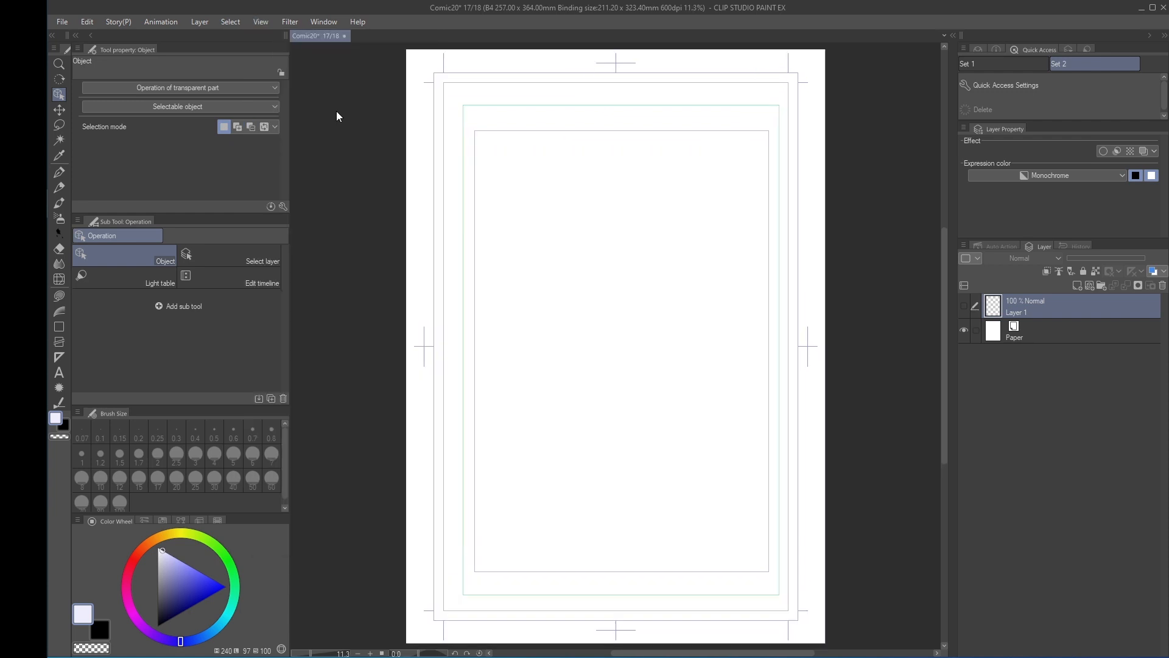
{"action": "left_click", "coordinate": [86, 23]}
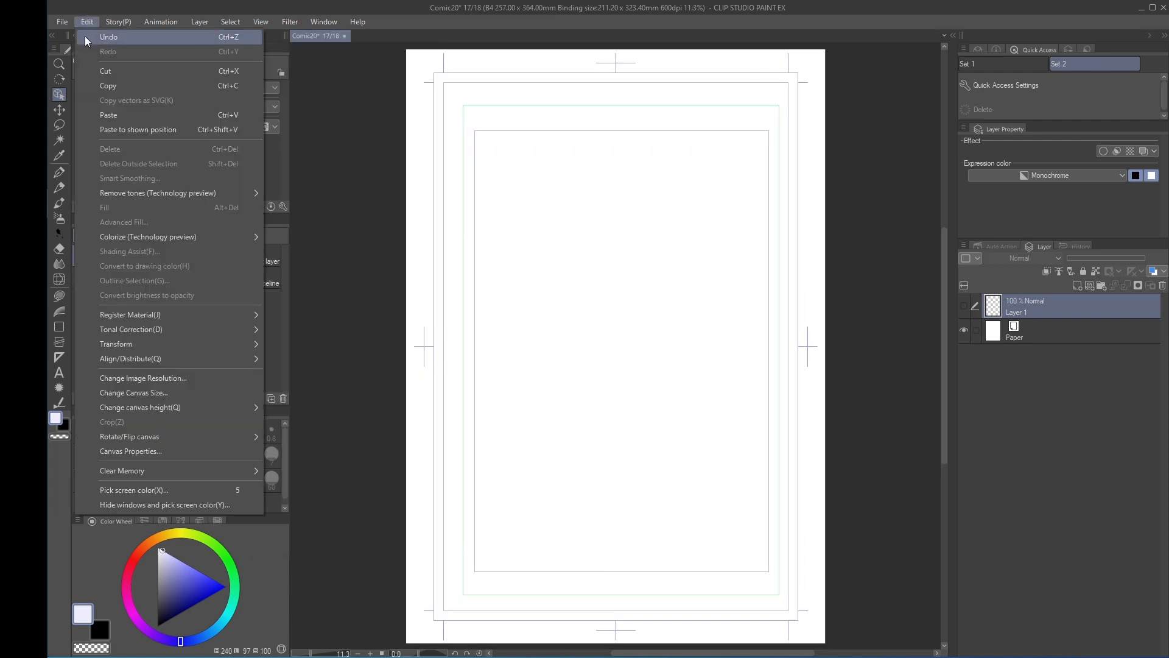
{"action": "left_click", "coordinate": [111, 131]}
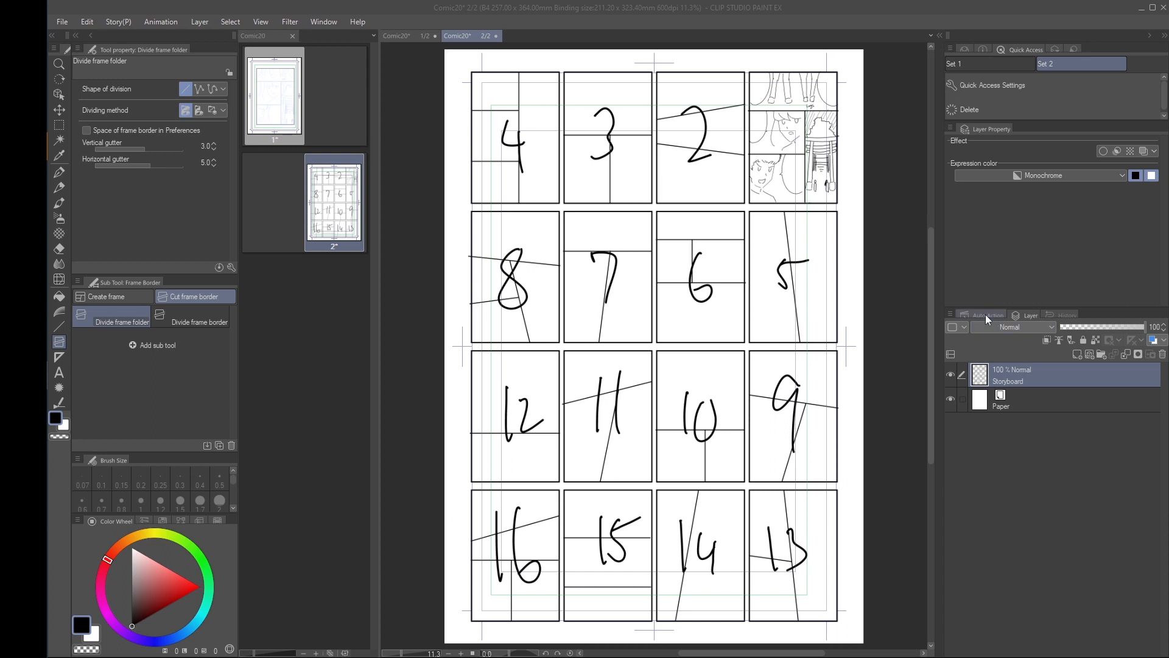
Show the Auto Action palette and create a new auto action set named "manga tutorial"
{"action": "left_click", "coordinate": [950, 315]}
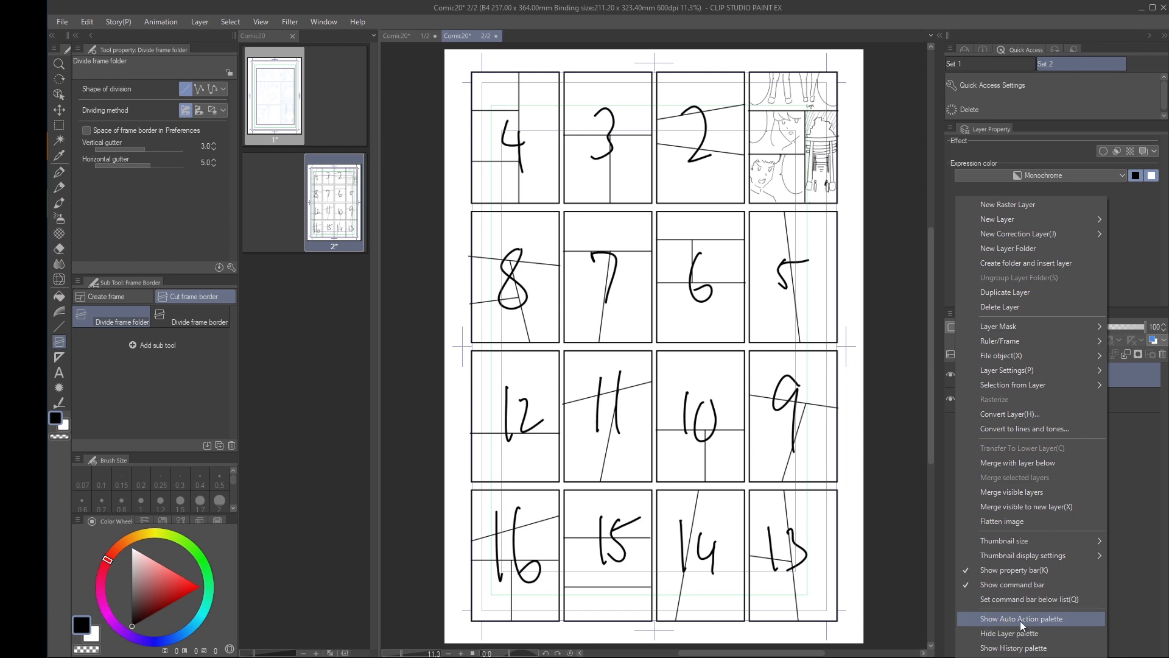
{"action": "left_click", "coordinate": [1003, 620]}
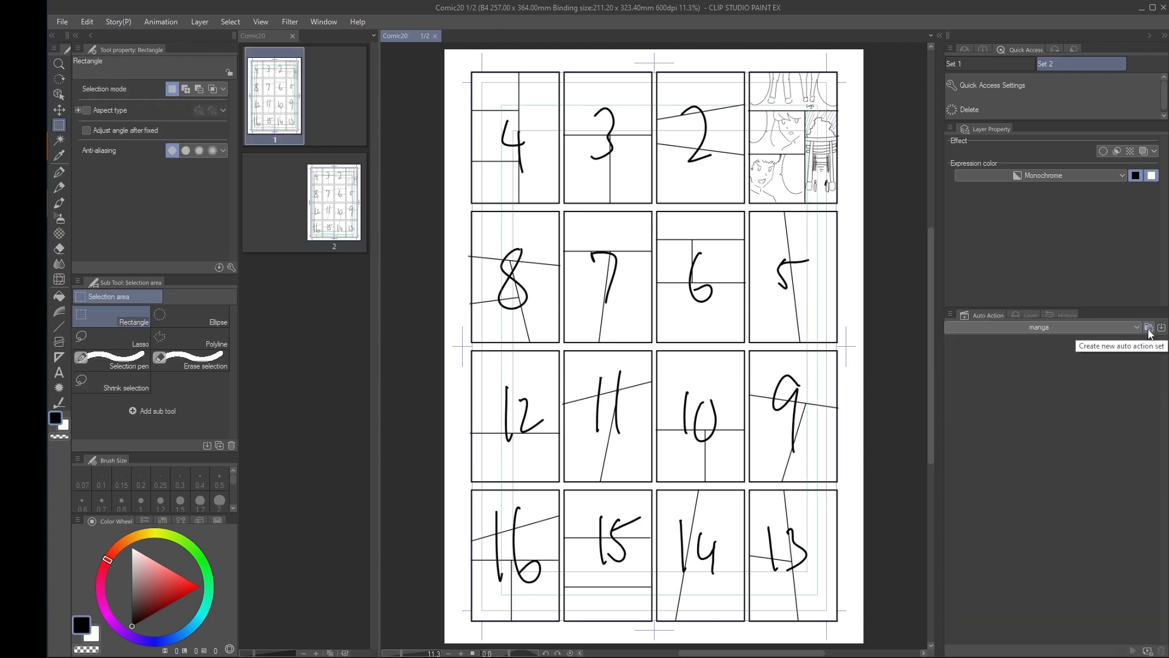
{"action": "left_click", "coordinate": [1149, 328]}
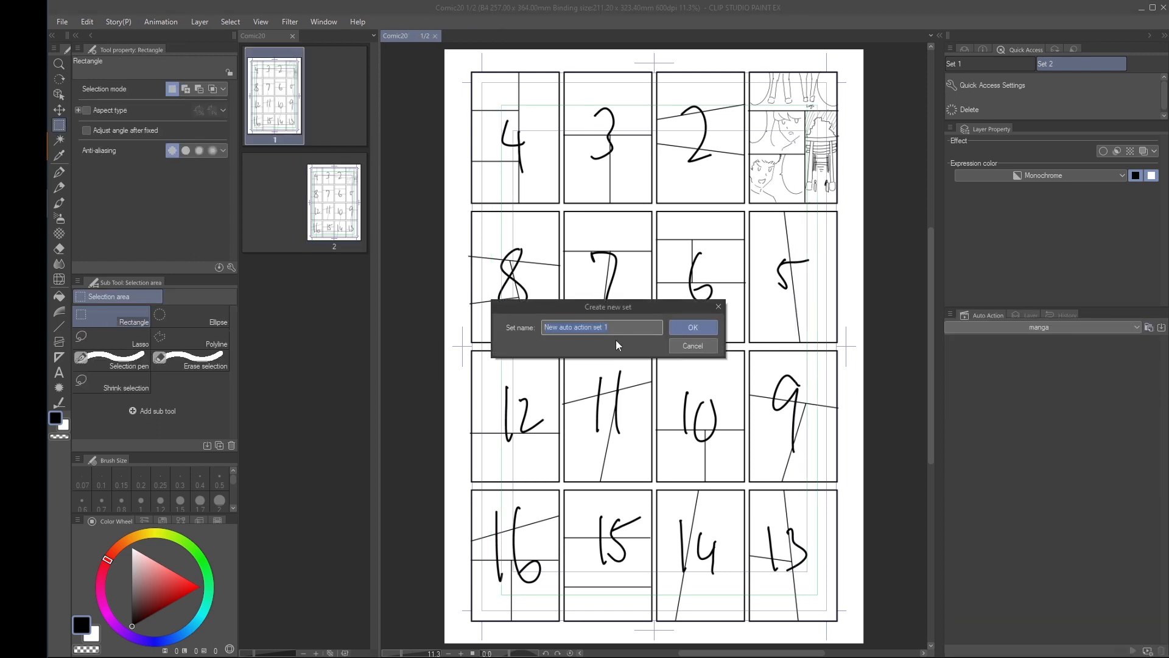
{"action": "type", "text": "manga tutorial"}
{"action": "key", "text": "Return"}
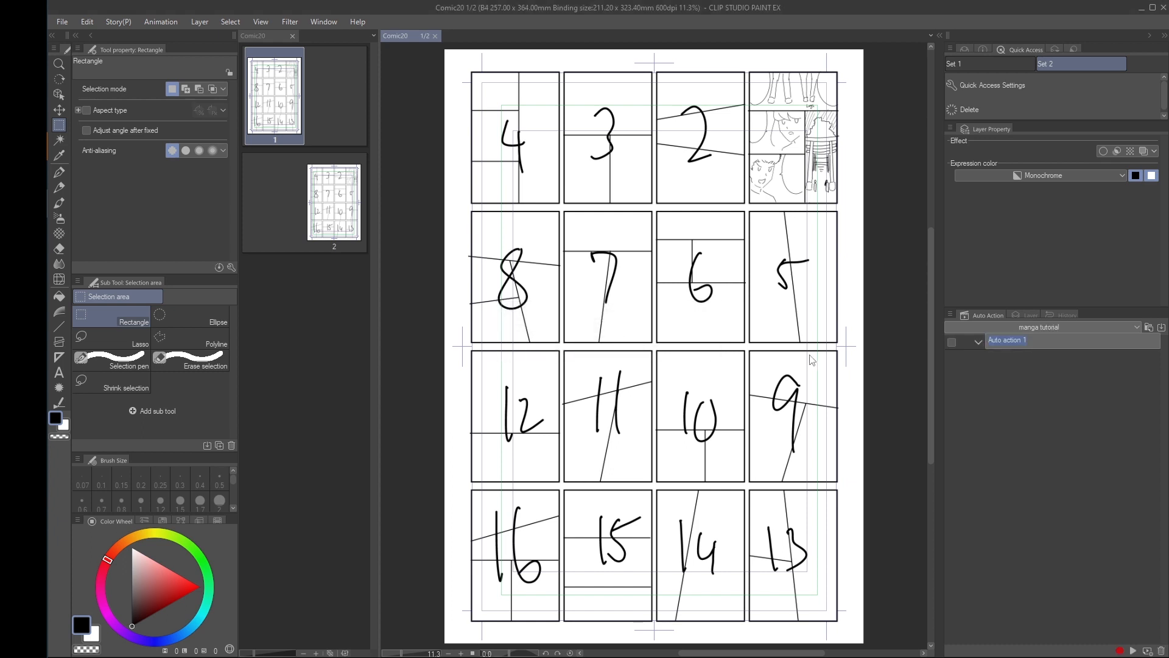
Name the first auto action "storyboard to manga page" and start recording it
{"action": "type", "text": "sto"}
{"action": "key", "text": "Return"}
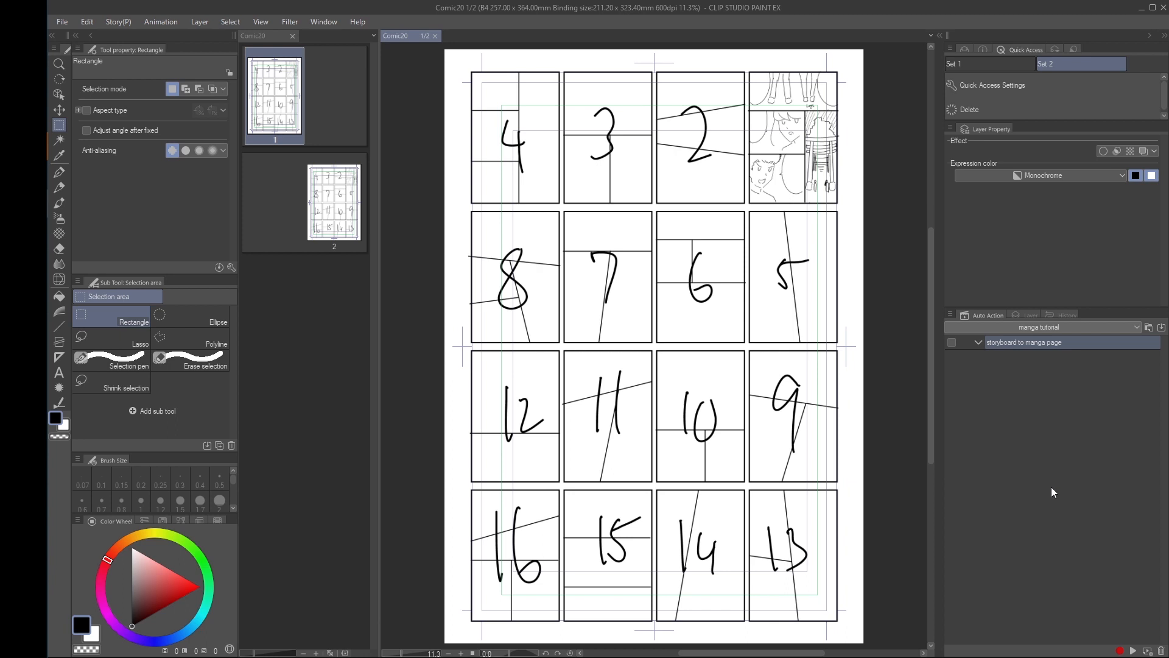
{"action": "left_click", "coordinate": [1120, 651]}
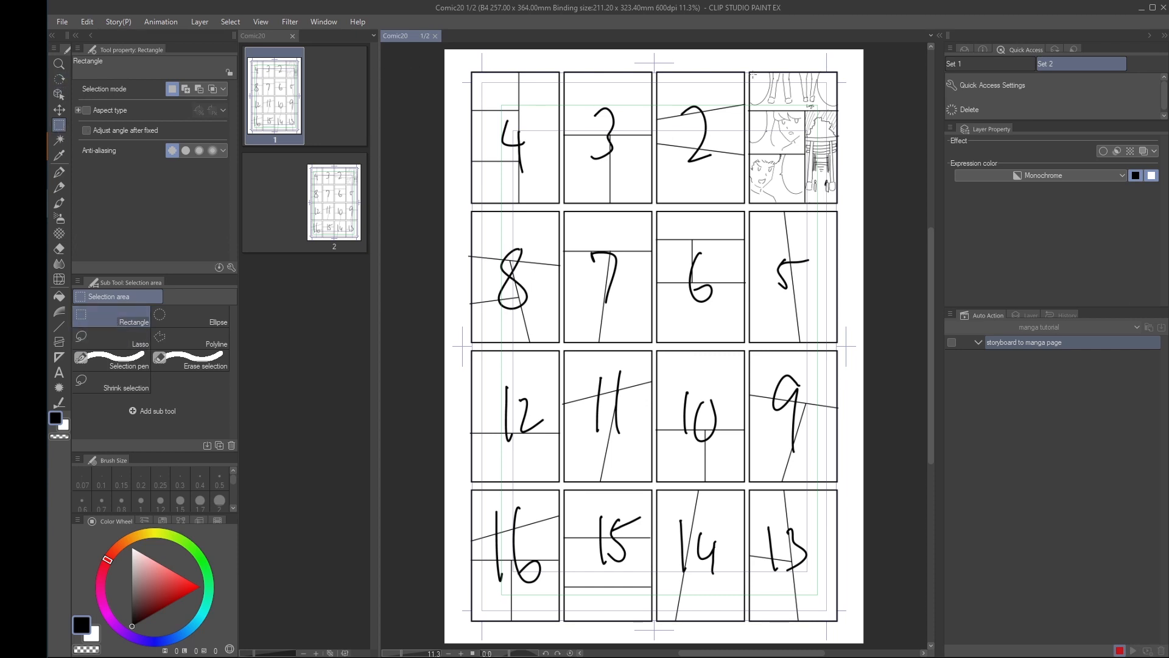
{"action": "scroll", "coordinate": [754, 75], "scroll_direction": "up", "scroll_amount": 5}
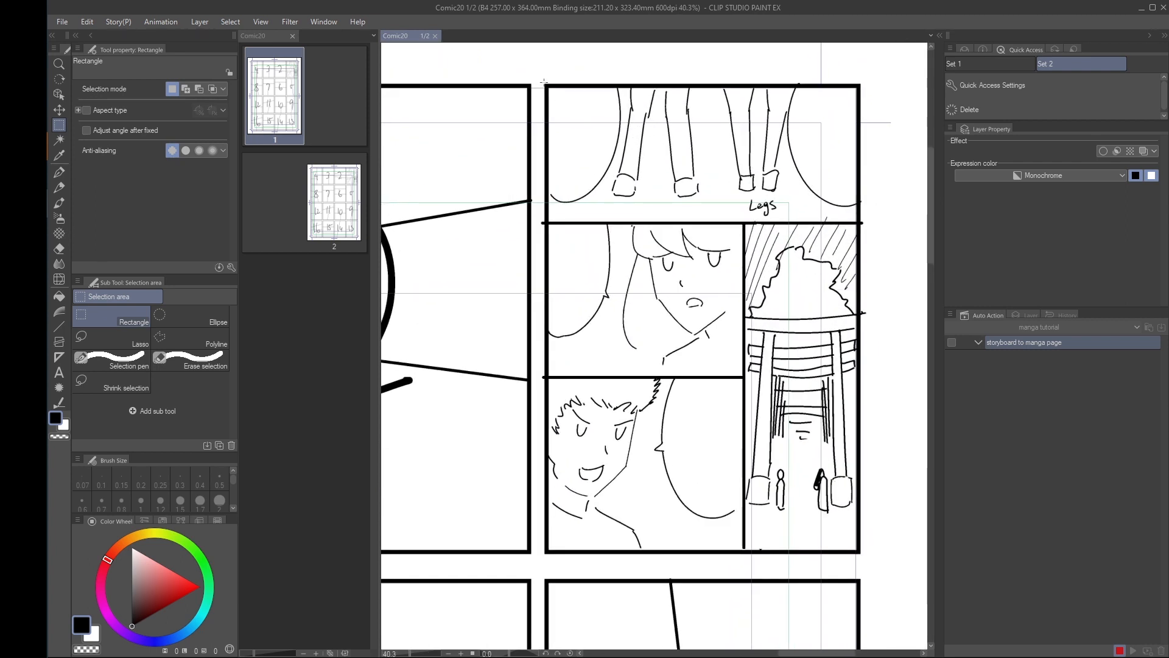
Select the first storyboard thumbnail, delete everything outside it by inverting the selection, and restore the selection before deselecting
{"action": "mouse_move", "coordinate": [544, 84]}
{"action": "left_mouse_down"}
{"action": "mouse_move", "coordinate": [607, 177]}
{"action": "mouse_move", "coordinate": [700, 448]}
{"action": "mouse_move", "coordinate": [850, 530]}
{"action": "mouse_move", "coordinate": [861, 554]}
{"action": "left_mouse_up"}
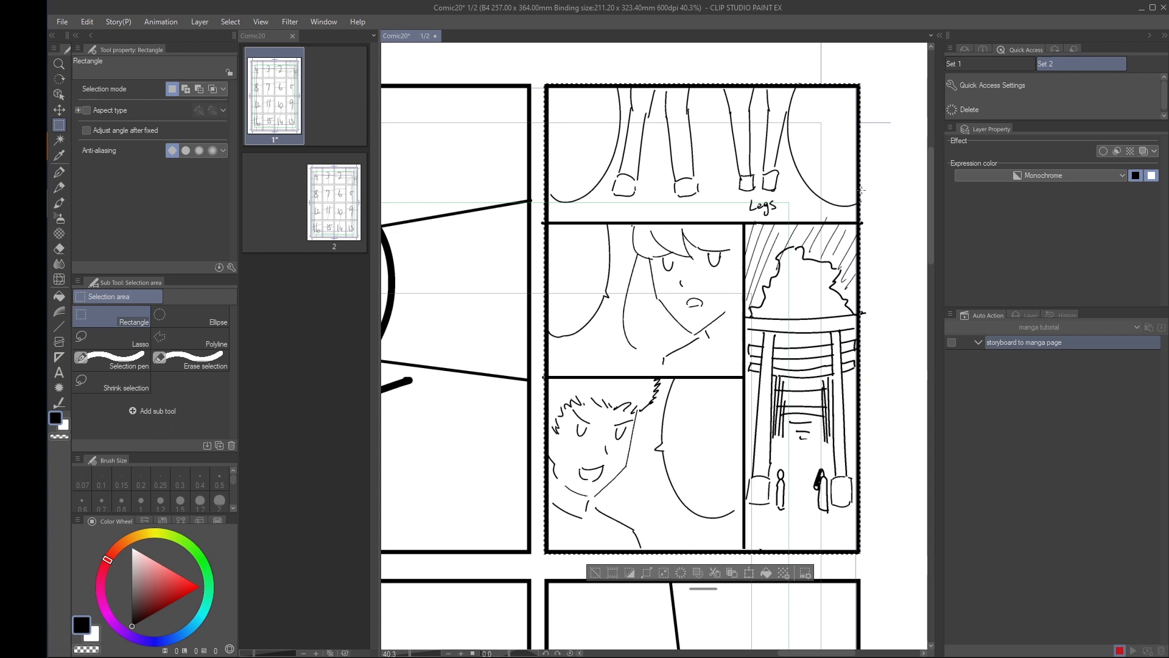
{"action": "scroll", "coordinate": [834, 175], "scroll_direction": "down", "scroll_amount": 7}
{"action": "scroll", "coordinate": [801, 160], "scroll_direction": "down", "scroll_amount": 2}
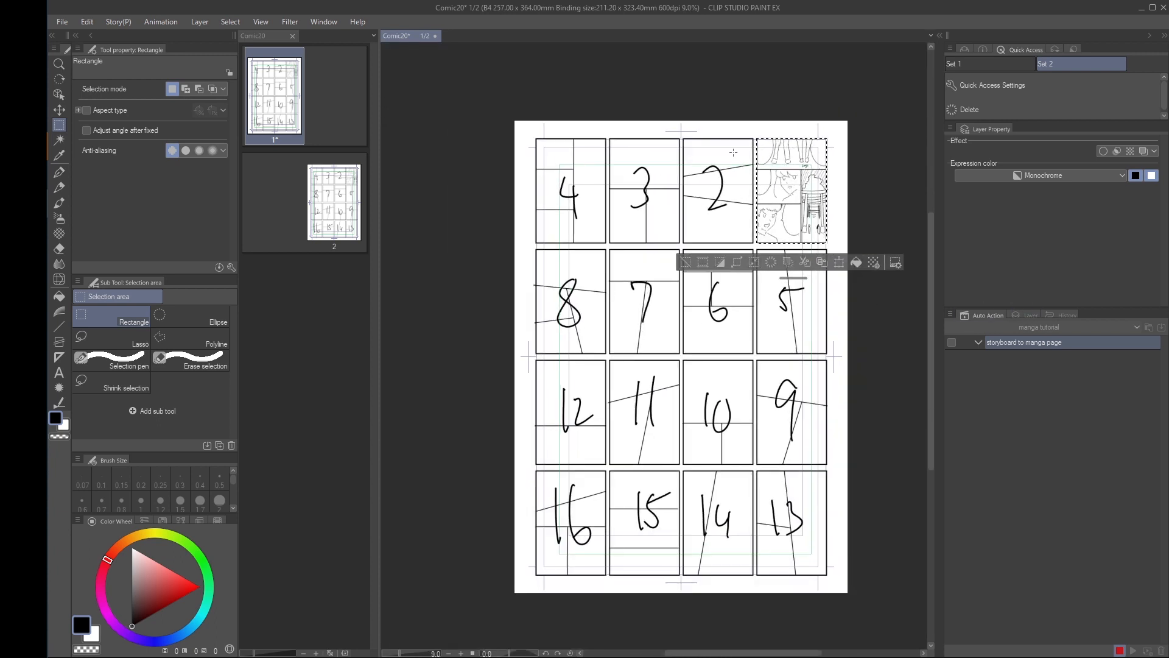
{"action": "left_click", "coordinate": [720, 263]}
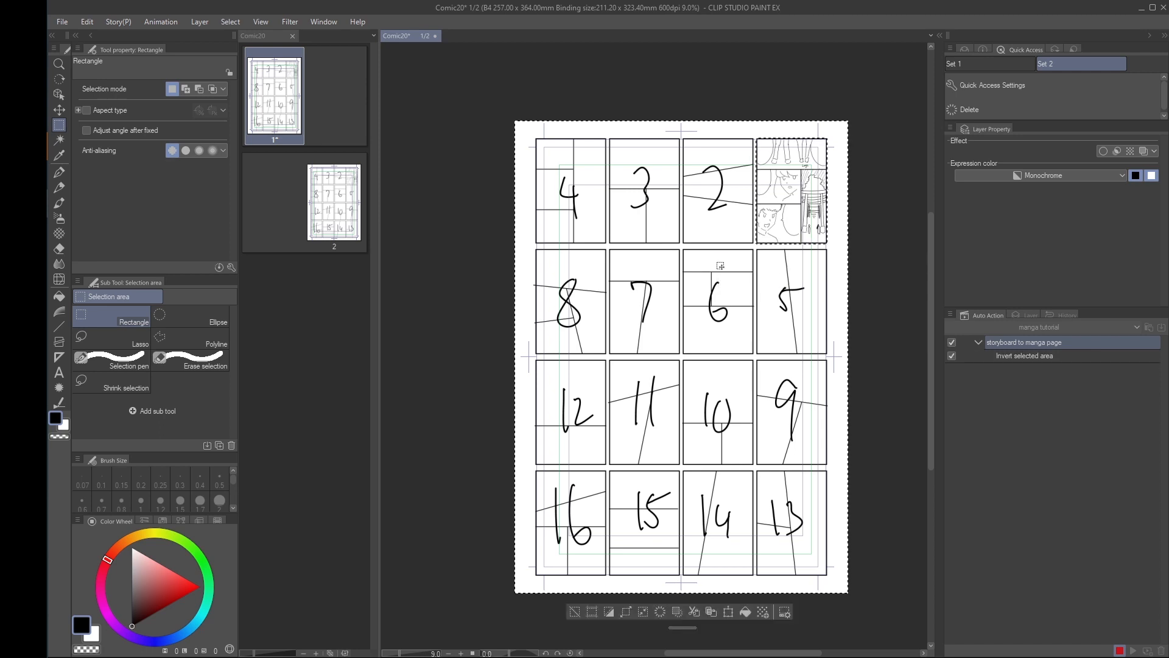
{"action": "left_click", "coordinate": [663, 610]}
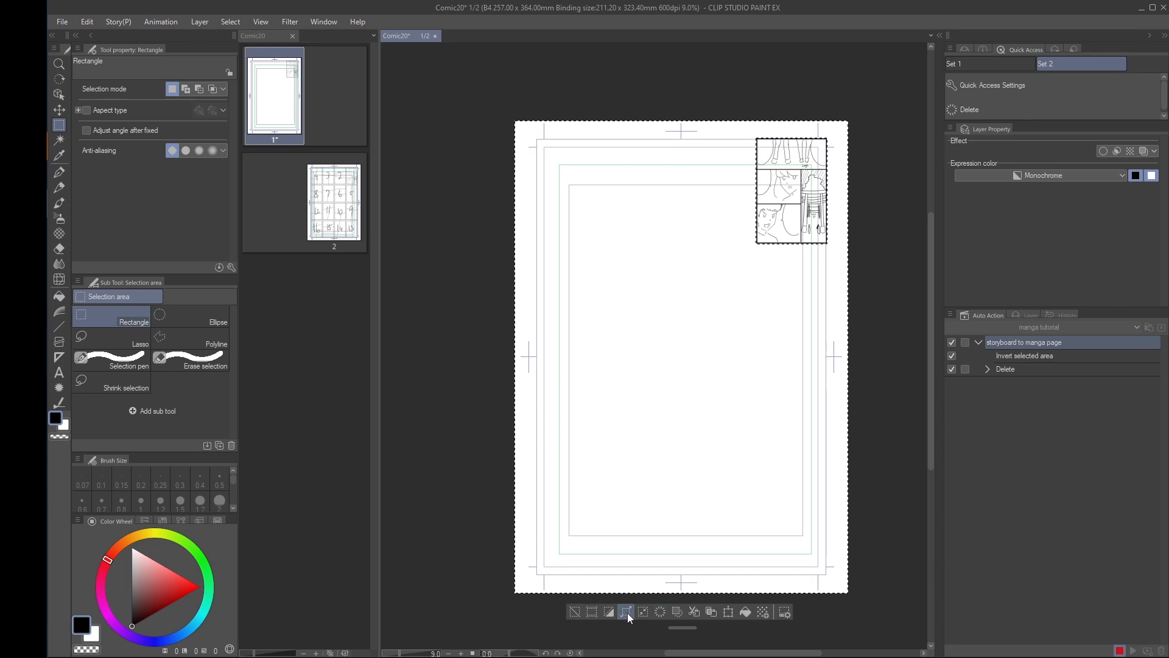
{"action": "left_click", "coordinate": [609, 611]}
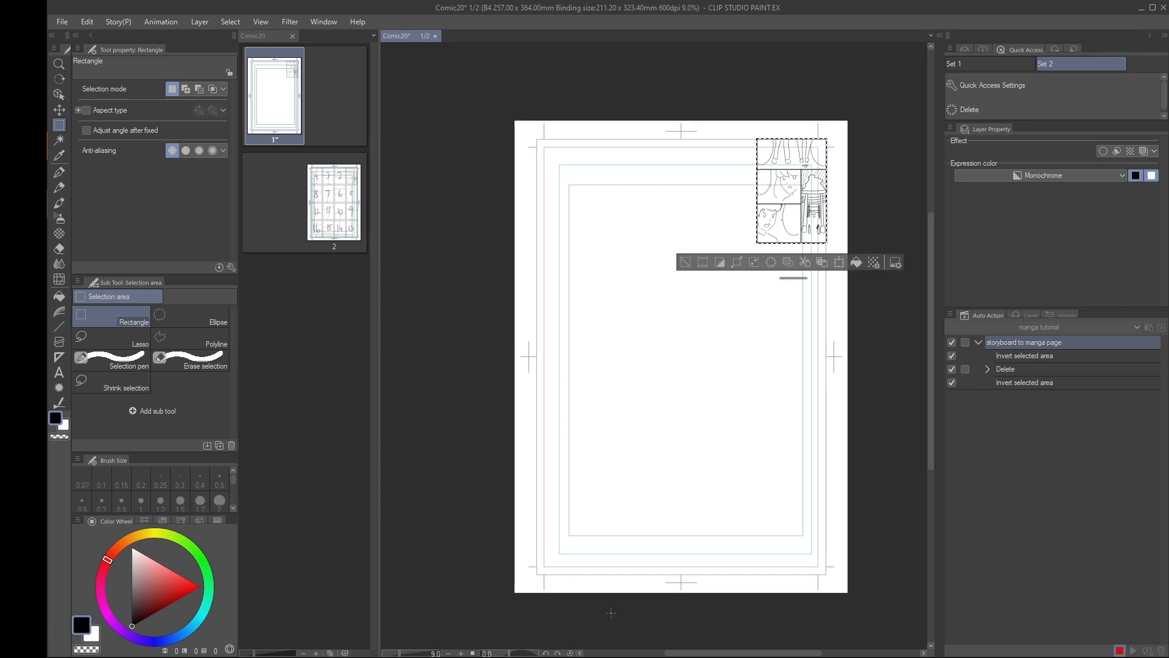
{"action": "left_click", "coordinate": [688, 264]}
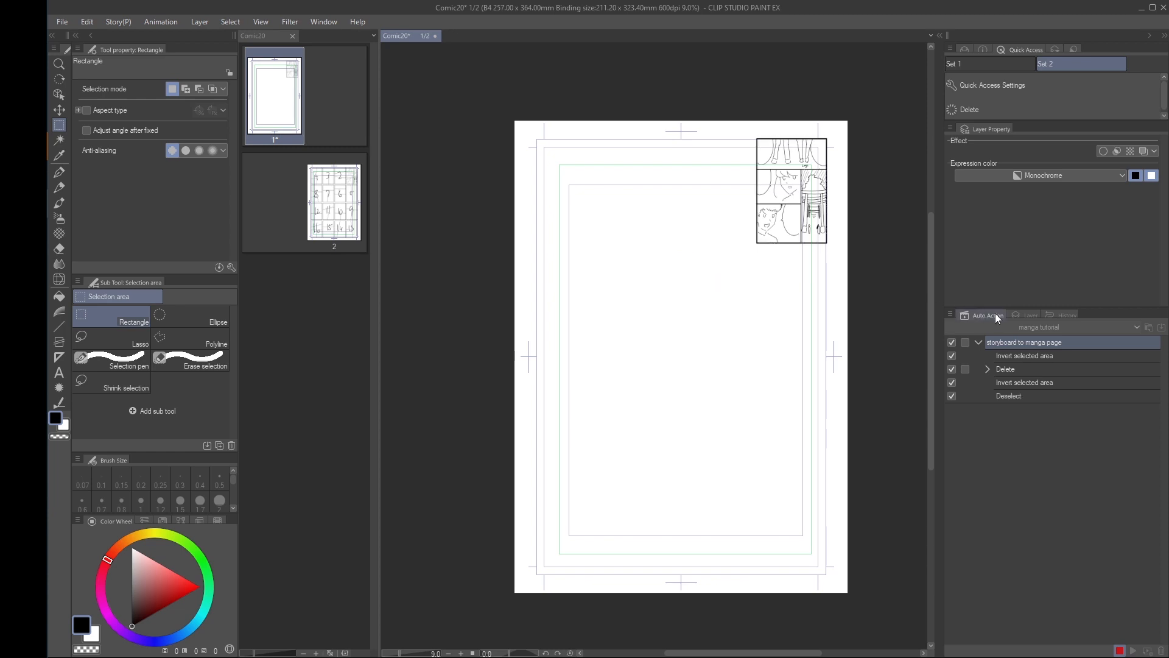
Centre the thumbnail by cutting the whole Storyboard layer, fitting the page to the screen and pasting it to the shown position
{"action": "left_click", "coordinate": [1026, 316]}
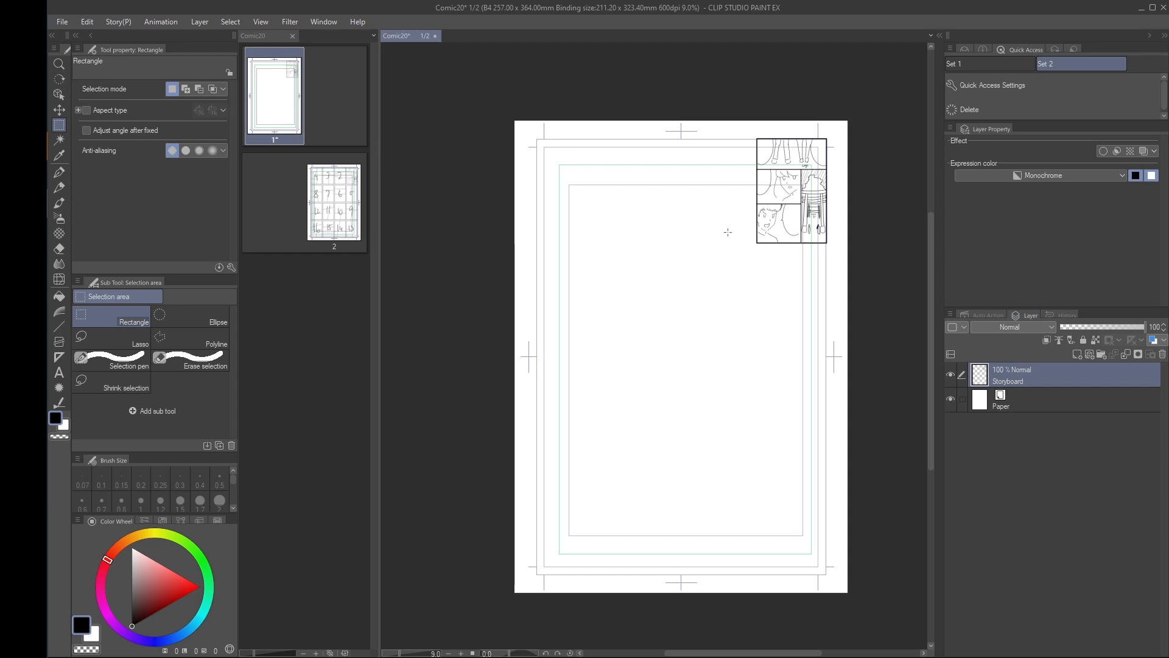
{"action": "left_click", "coordinate": [88, 24]}
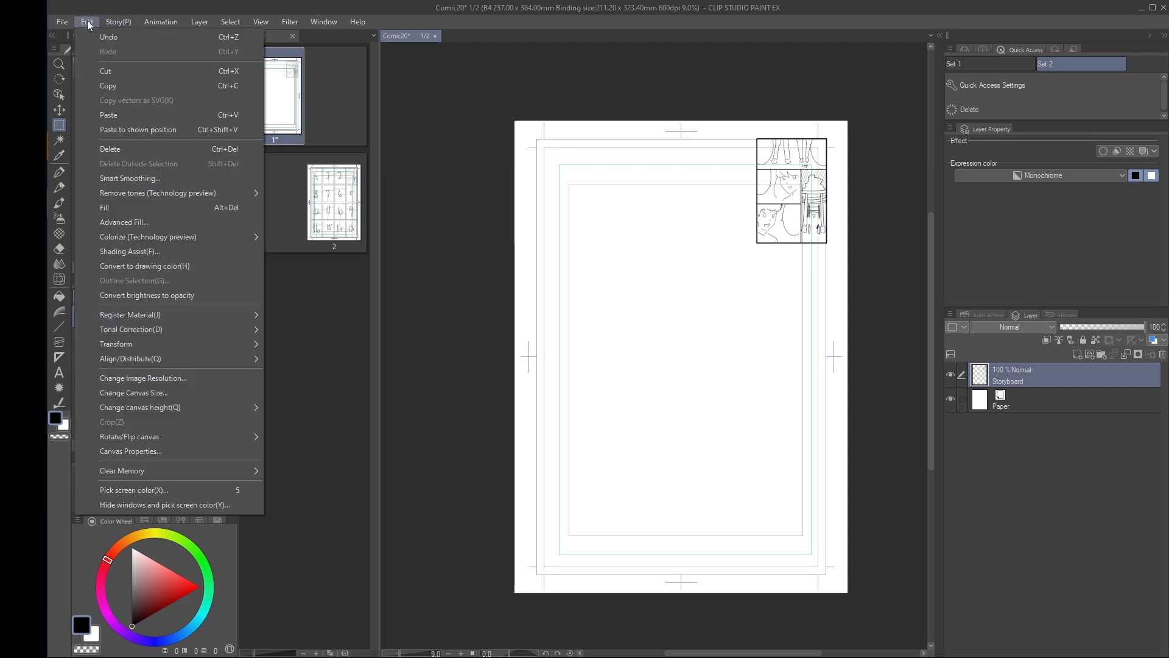
{"action": "left_click", "coordinate": [122, 75]}
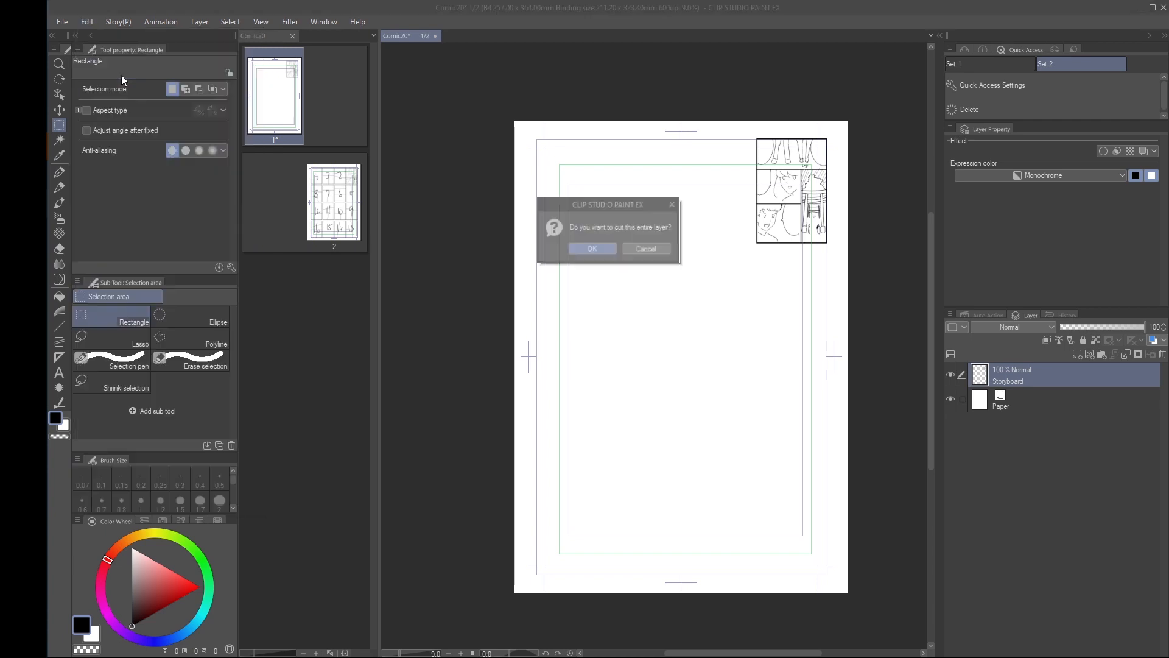
{"action": "left_click", "coordinate": [589, 248]}
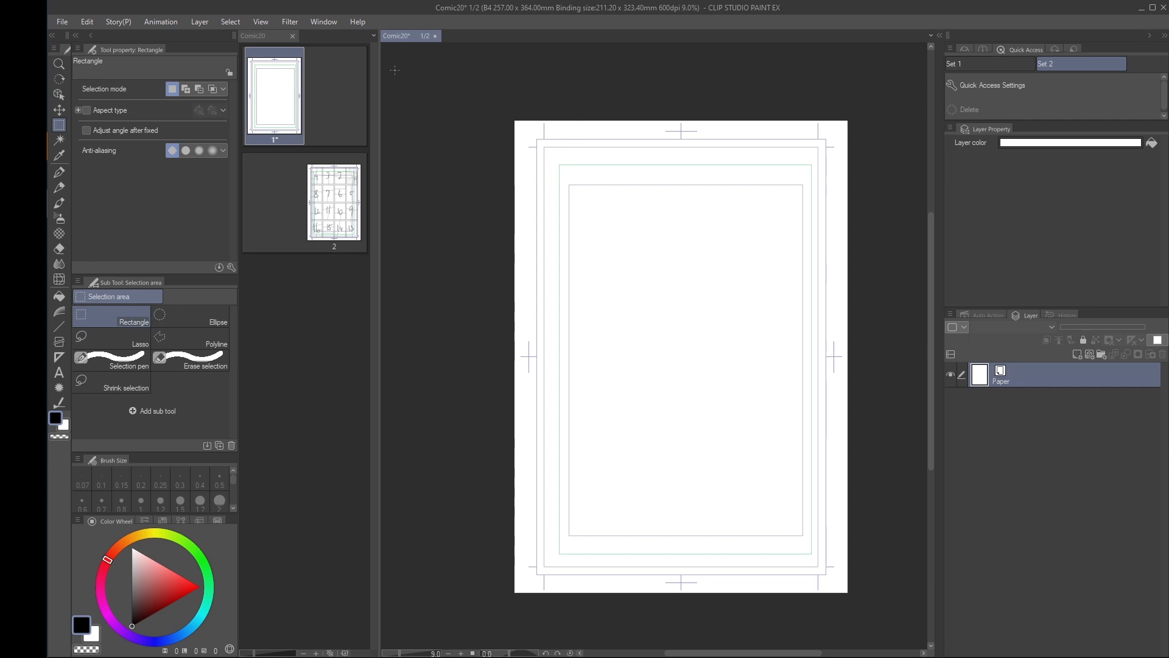
{"action": "left_click", "coordinate": [262, 23]}
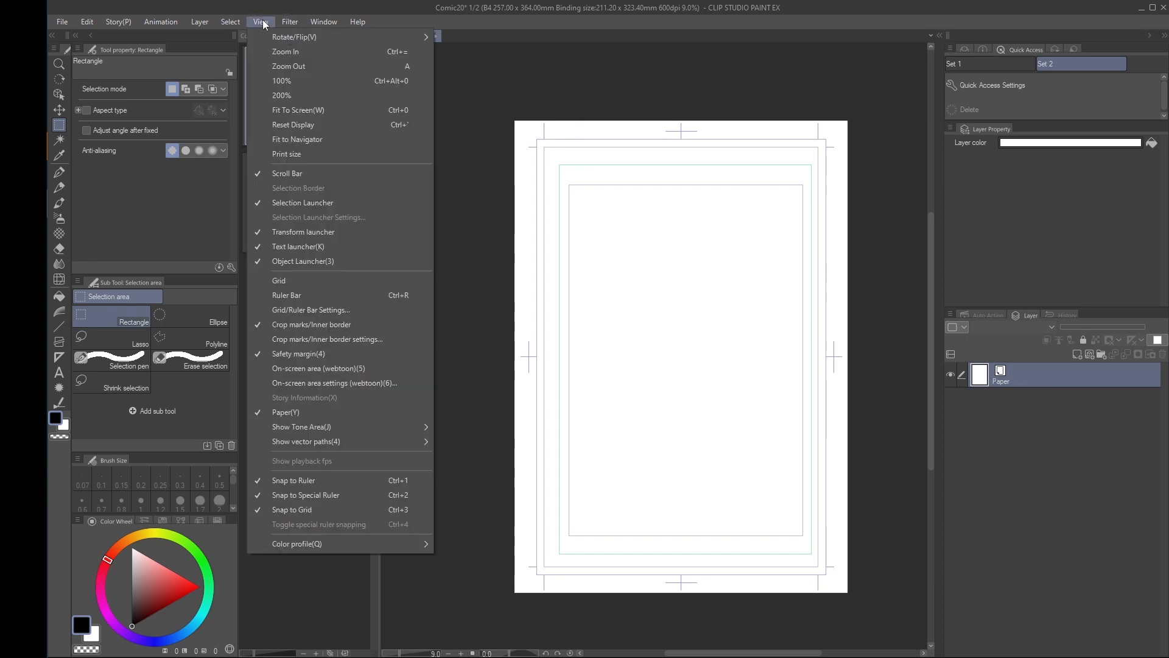
{"action": "left_click", "coordinate": [281, 110]}
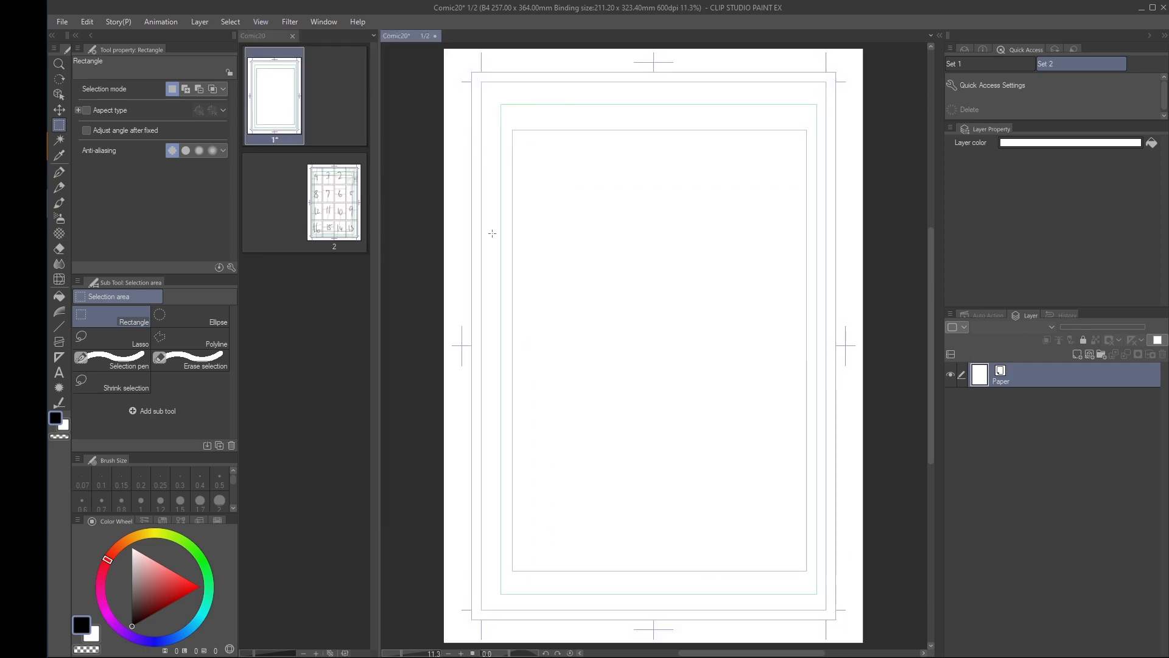
{"action": "left_click", "coordinate": [87, 22]}
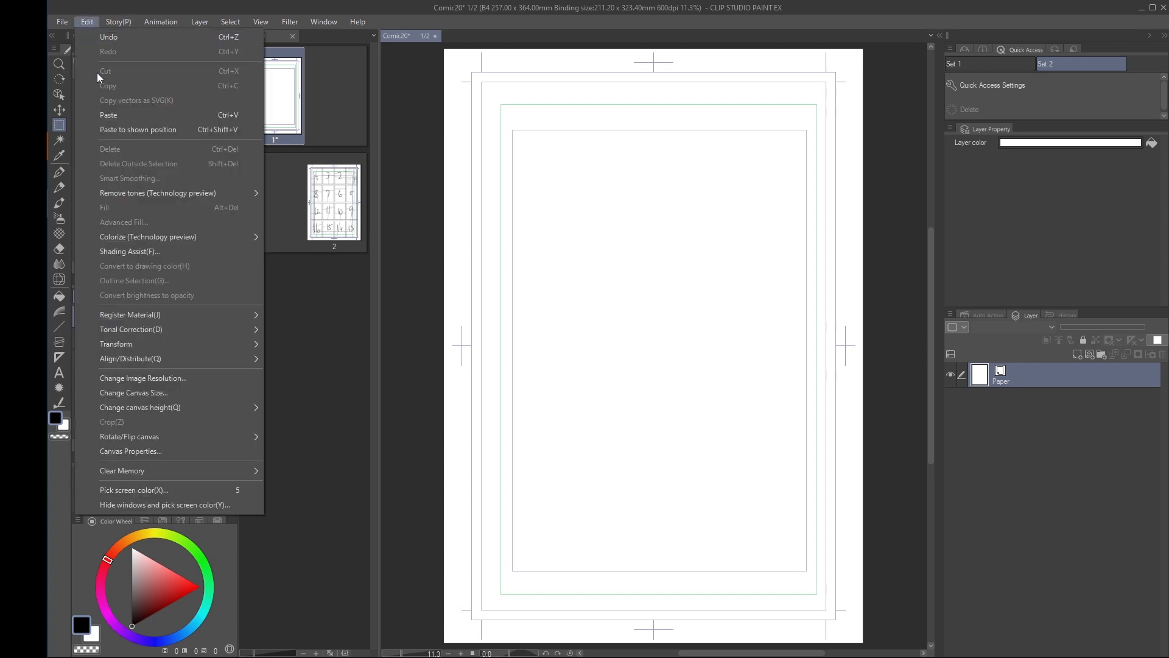
{"action": "left_click", "coordinate": [185, 129]}
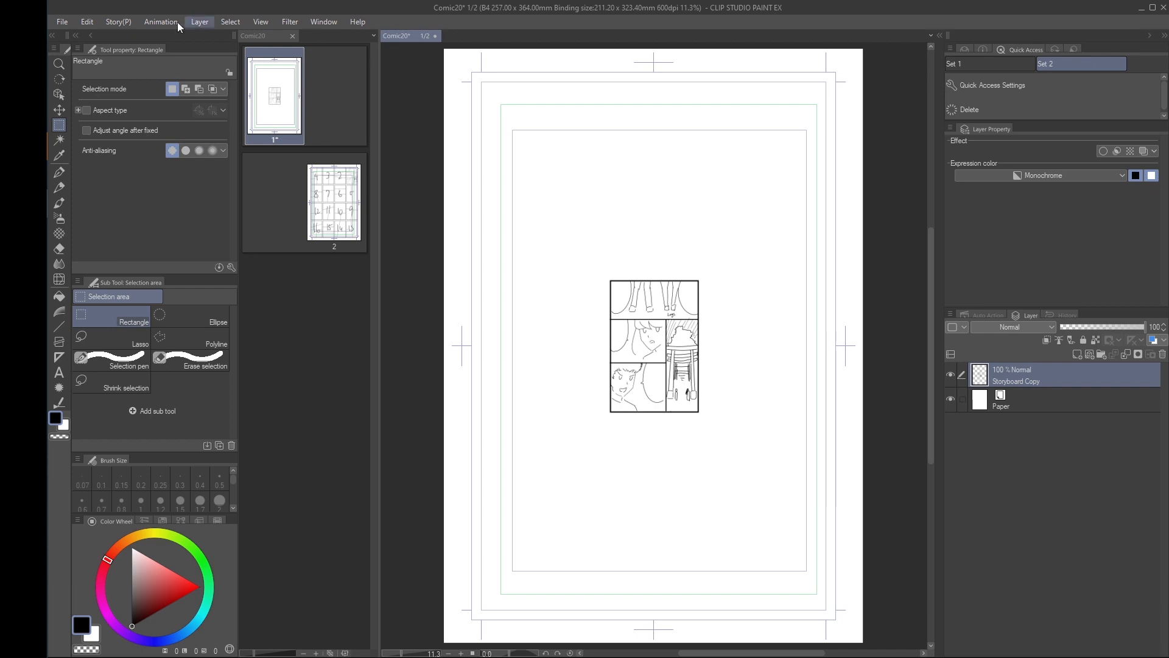
Scale the pasted storyboard thumbnail up proportionally until its border fills the page's outer bleed frame
{"action": "left_click", "coordinate": [90, 21]}
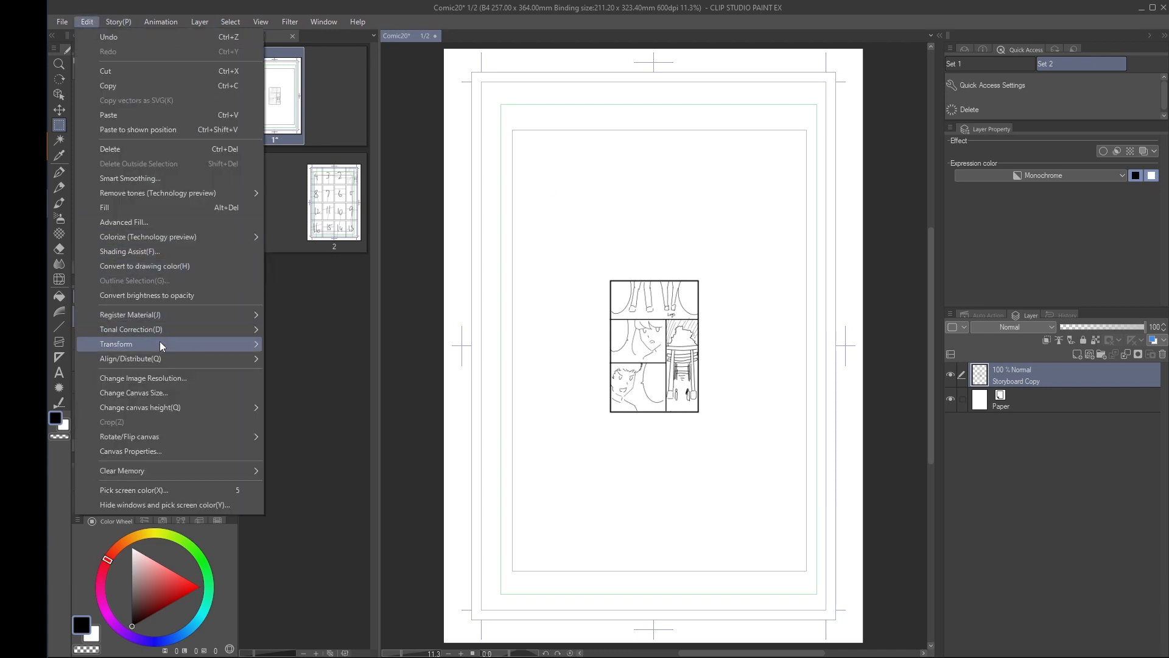
{"action": "mouse_move", "coordinate": [159, 343]}
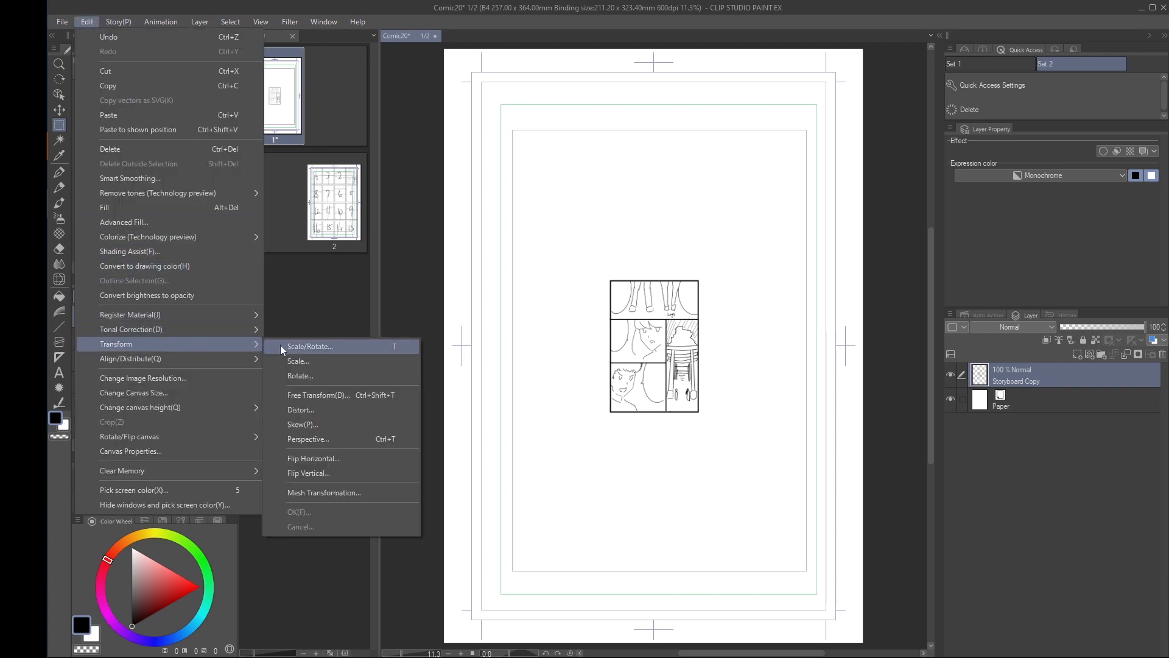
{"action": "left_click", "coordinate": [342, 367]}
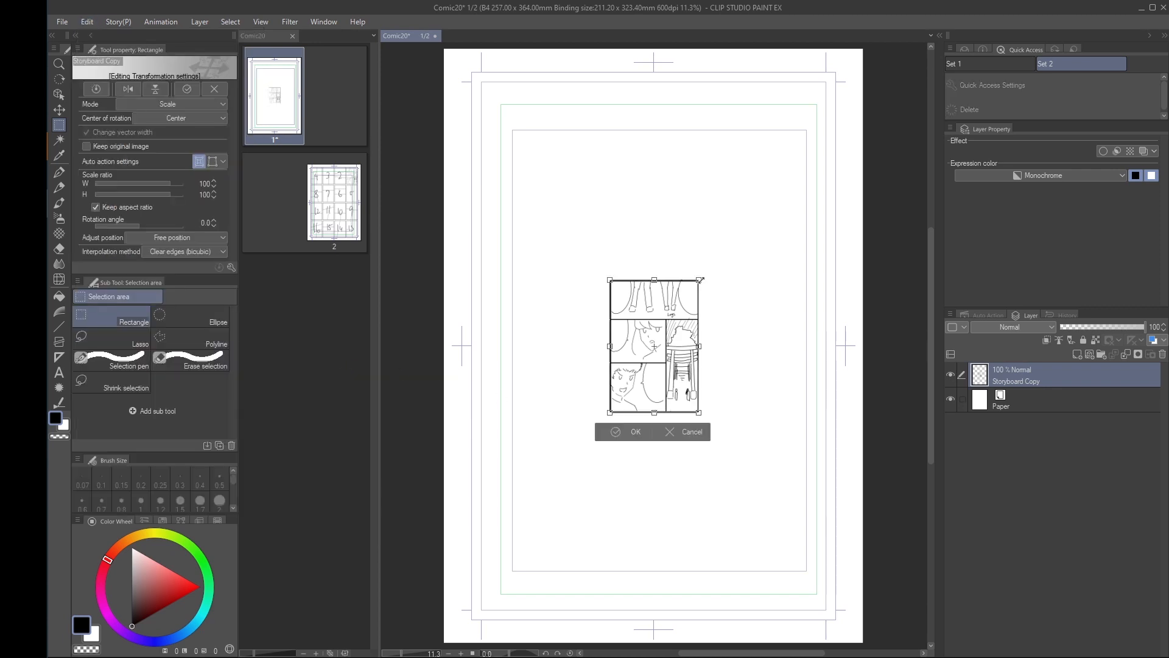
{"action": "left_click_drag", "start_coordinate": [700, 280], "coordinate": [883, 69]}
{"action": "left_click_drag", "start_coordinate": [610, 426], "coordinate": [502, 627]}
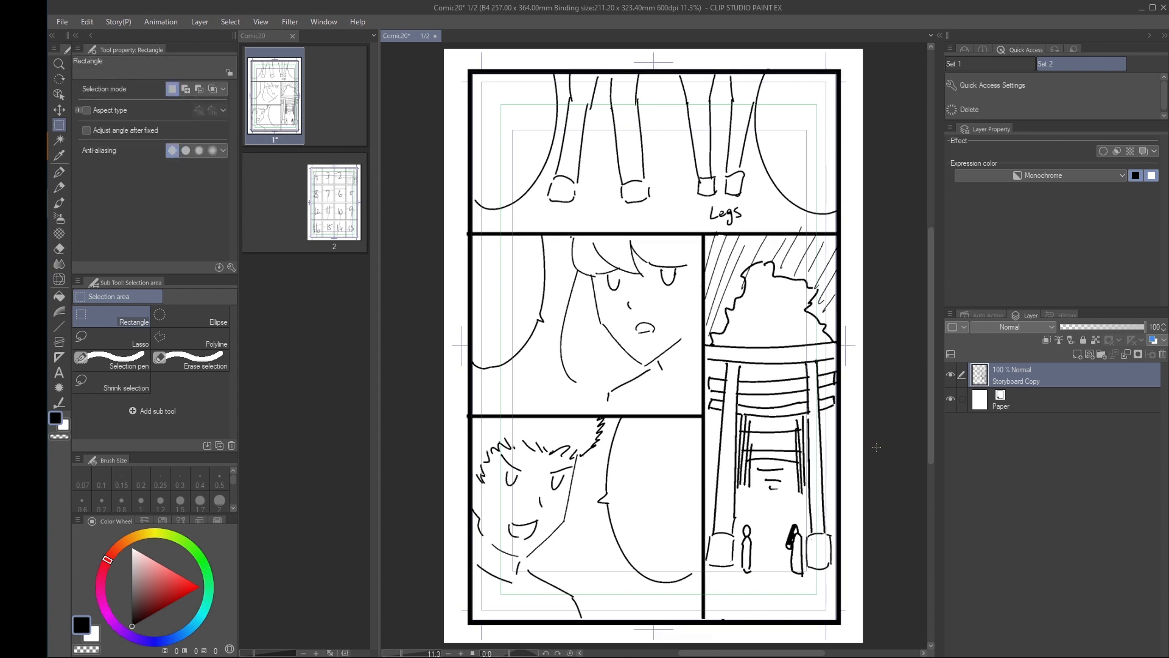
Make the enlarged storyboard a draft layer with 30% opacity and a blue layer color
{"action": "left_click", "coordinate": [1072, 339]}
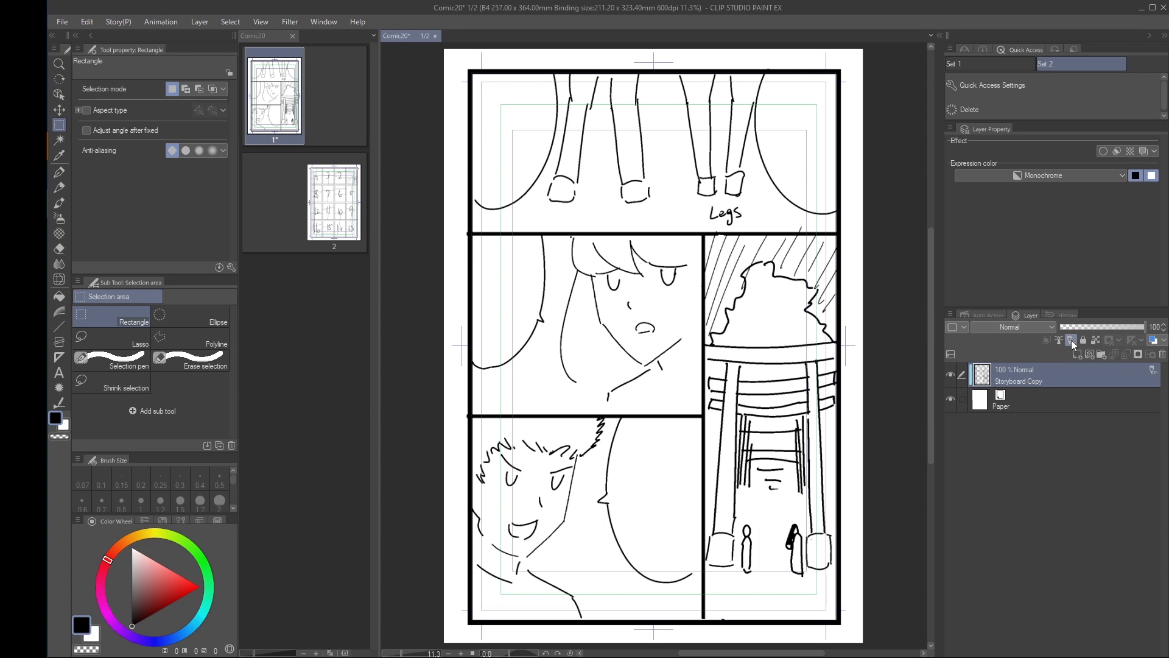
{"action": "left_click", "coordinate": [1154, 325]}
{"action": "type", "text": "30"}
{"action": "key", "text": "Return"}
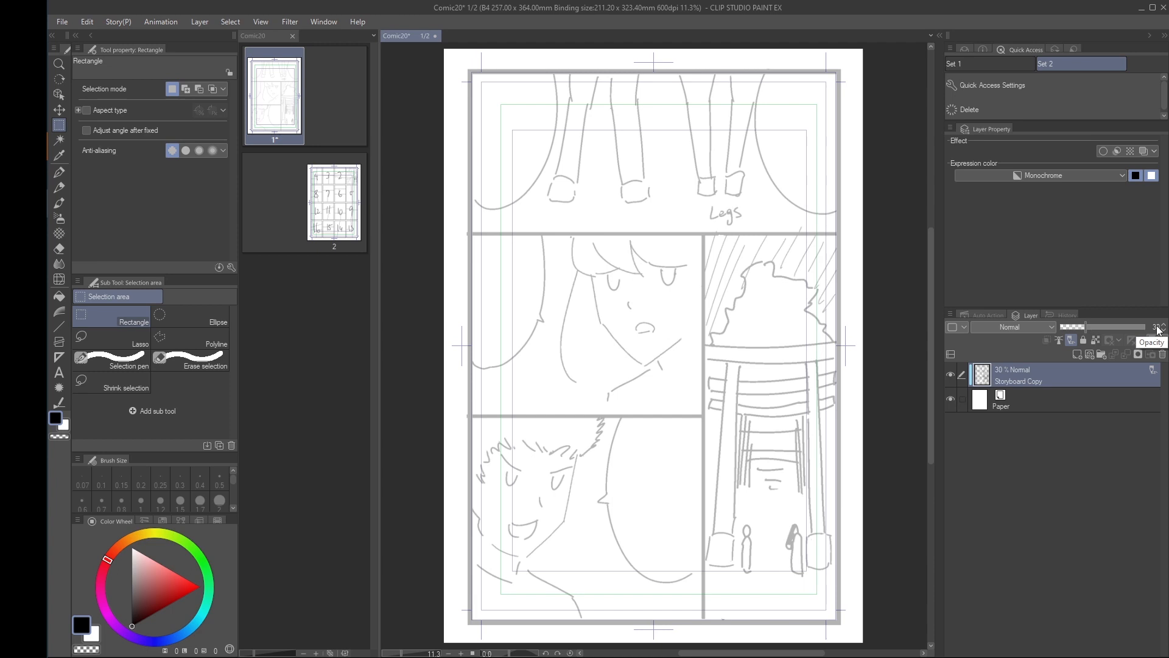
{"action": "left_click", "coordinate": [1142, 152]}
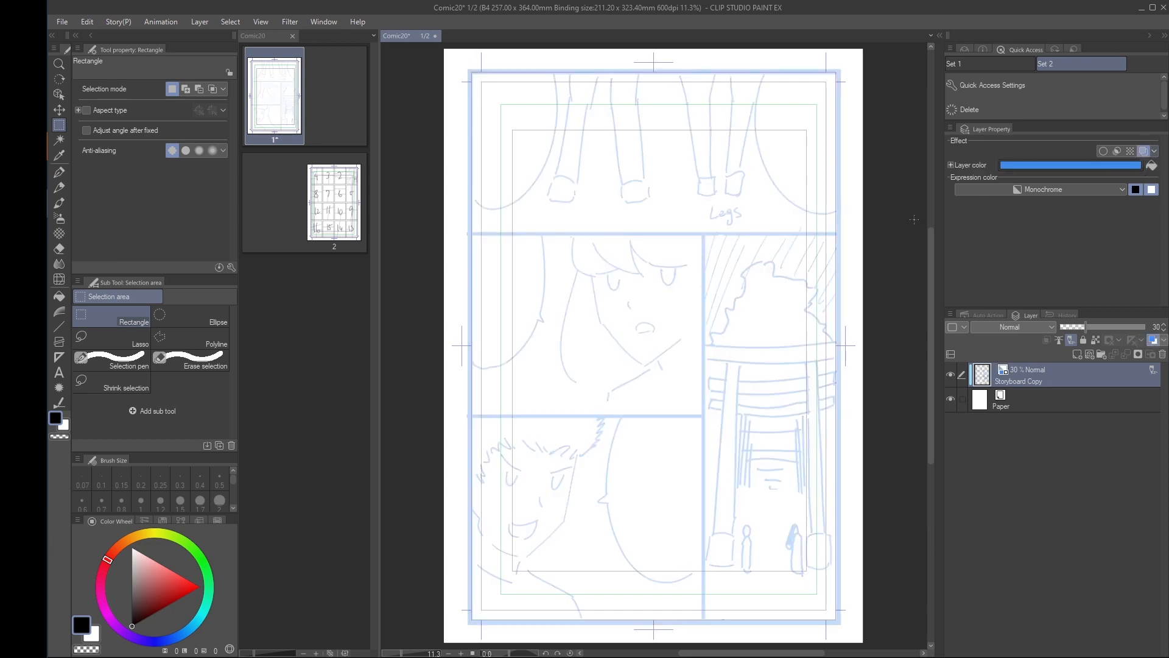
Stop recording the auto action, select its "Change use of layer color" command and resume recording from there
{"action": "left_click", "coordinate": [987, 315]}
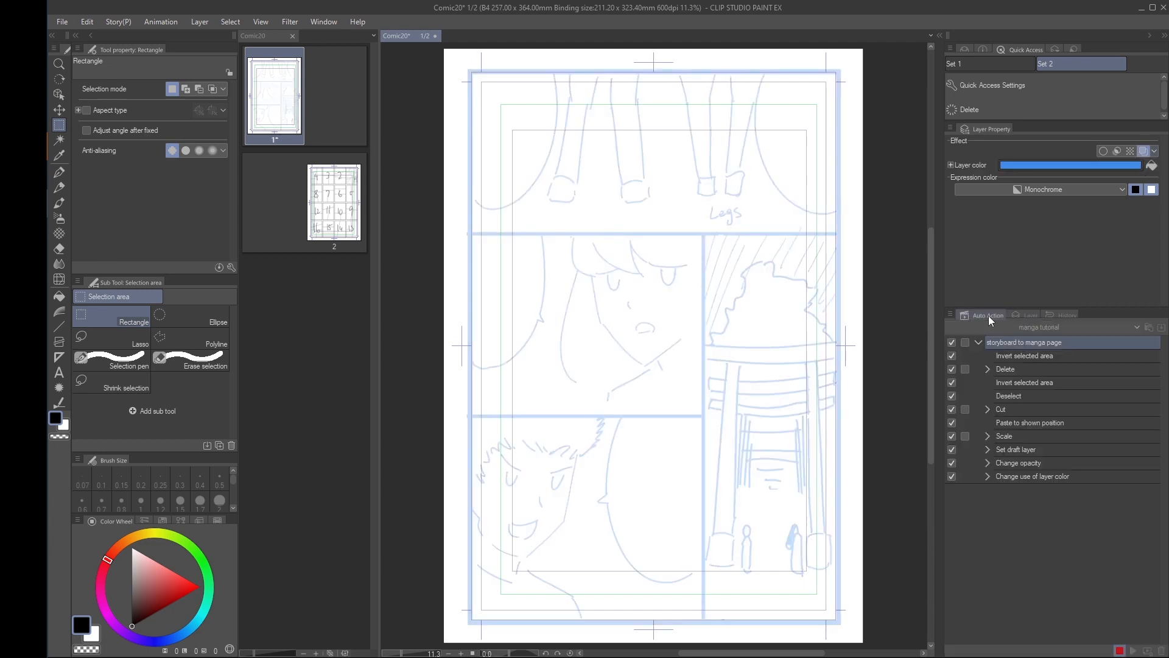
{"action": "left_click", "coordinate": [1120, 650]}
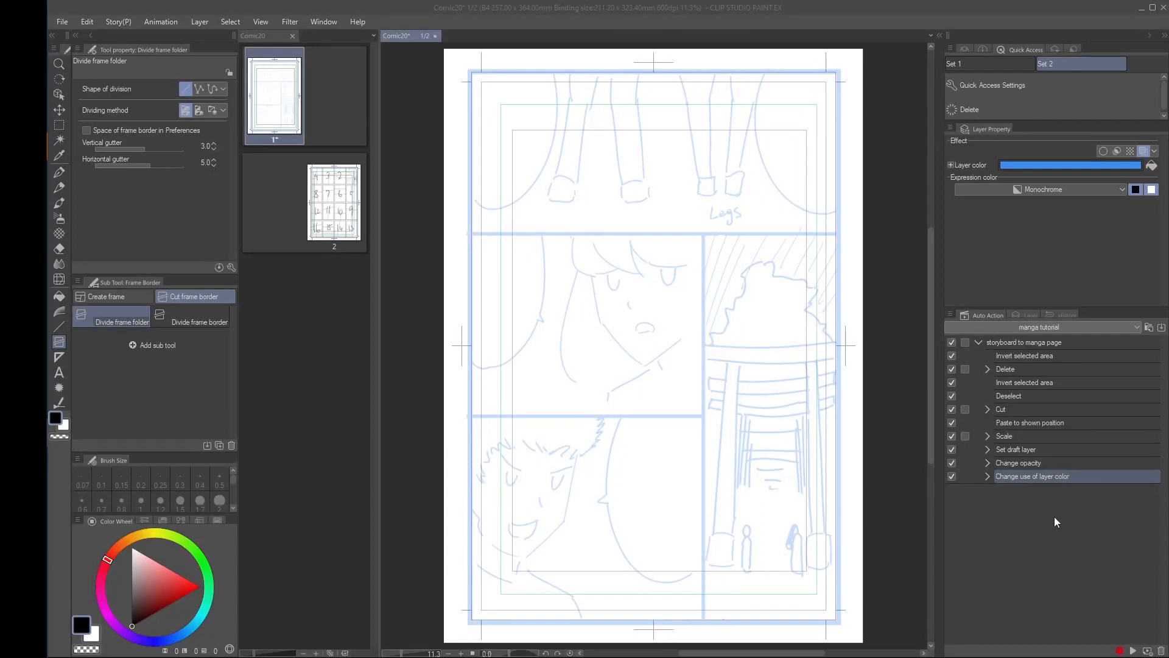
{"action": "left_click", "coordinate": [1049, 462]}
{"action": "left_click", "coordinate": [1060, 477]}
{"action": "left_click", "coordinate": [1132, 651]}
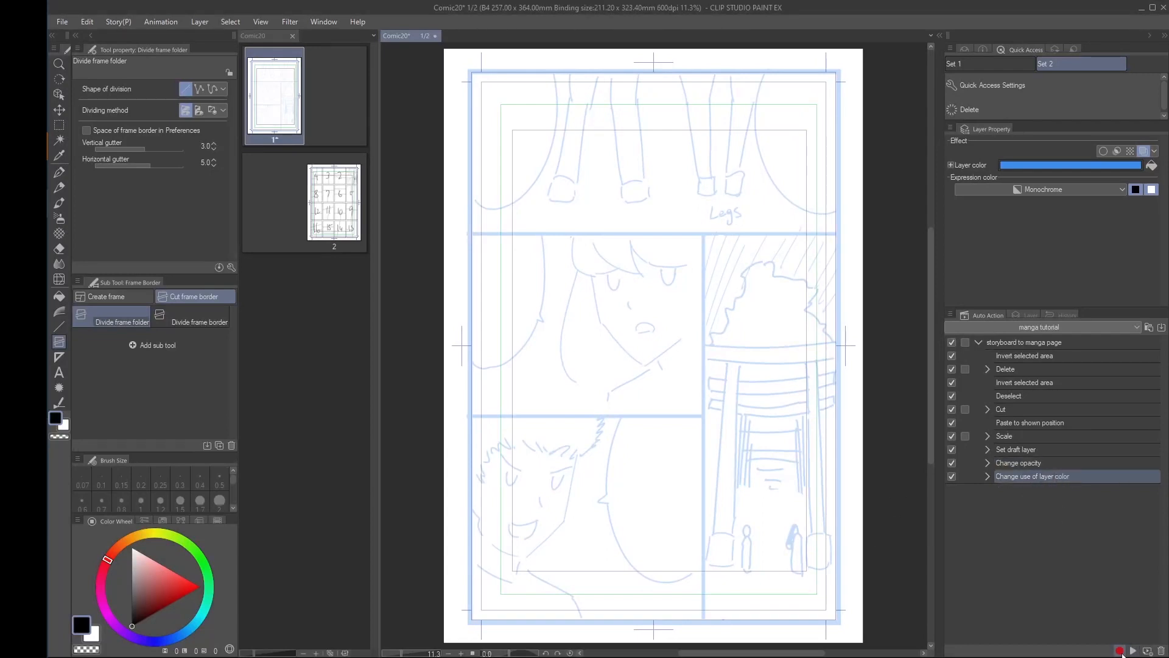
Add a new frame border folder named "Frame 1" with a drawn border 0.70 mm wide above the storyboard layer
{"action": "left_click", "coordinate": [1017, 315]}
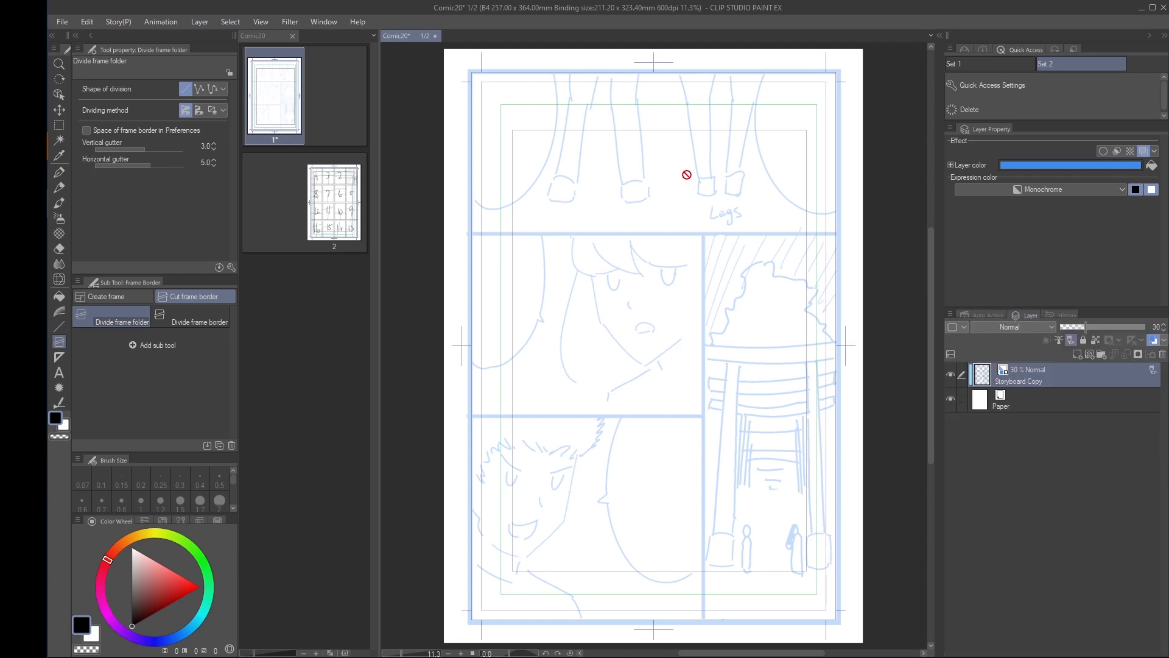
{"action": "left_click", "coordinate": [201, 22]}
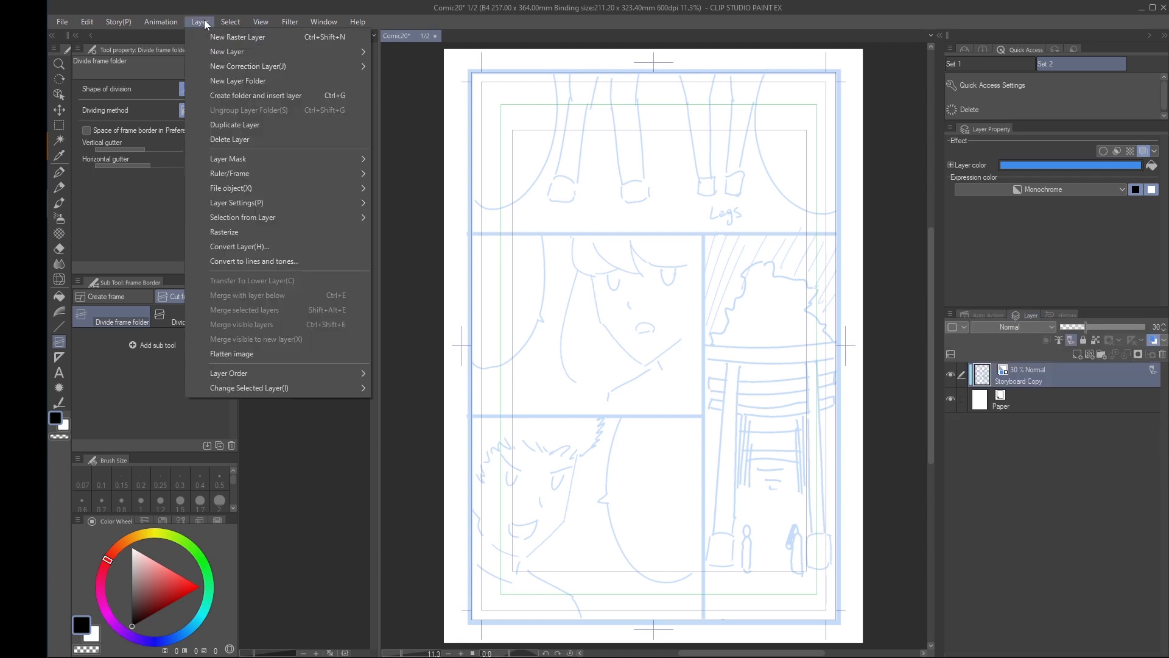
{"action": "mouse_move", "coordinate": [207, 53]}
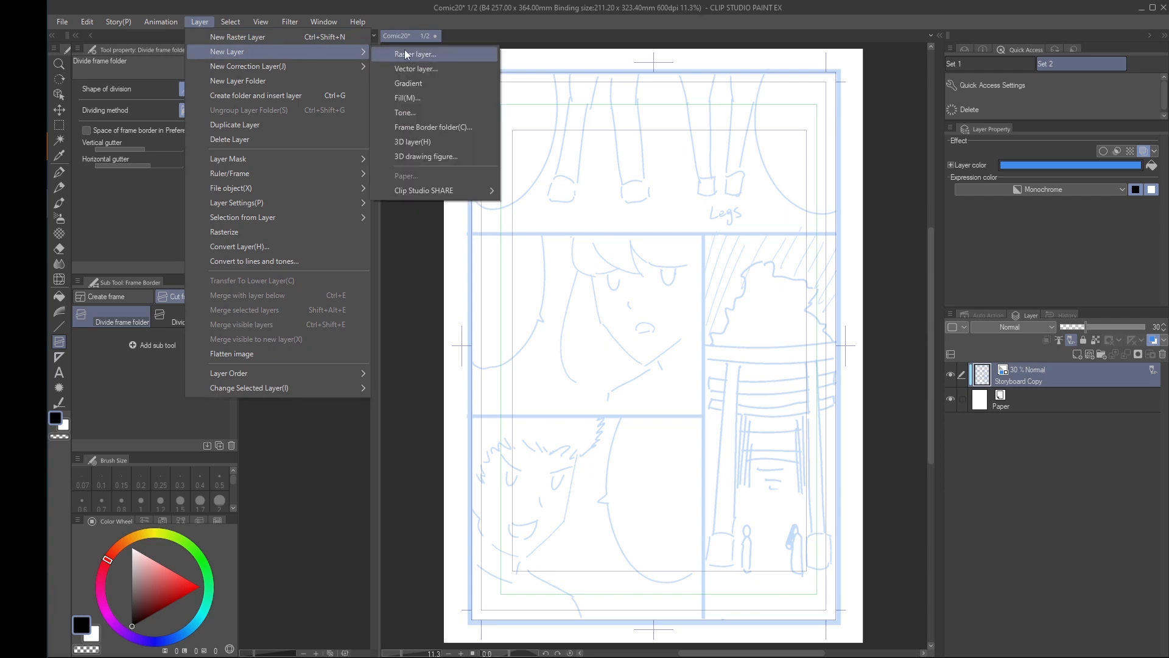
{"action": "left_click", "coordinate": [420, 133]}
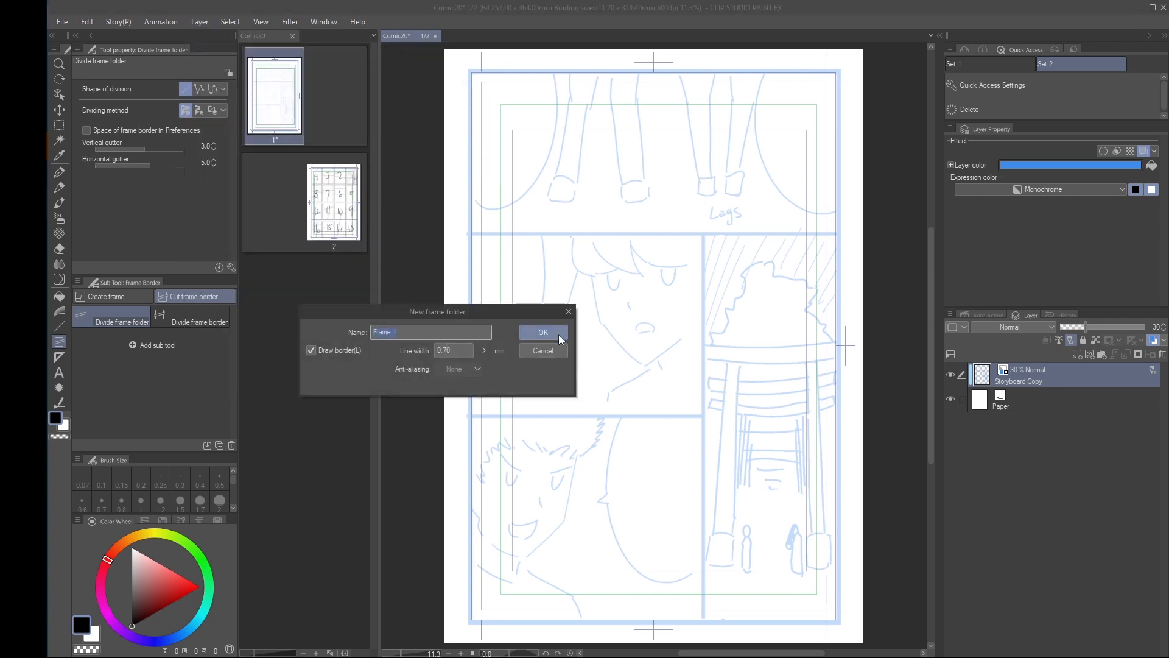
{"action": "left_click", "coordinate": [543, 332]}
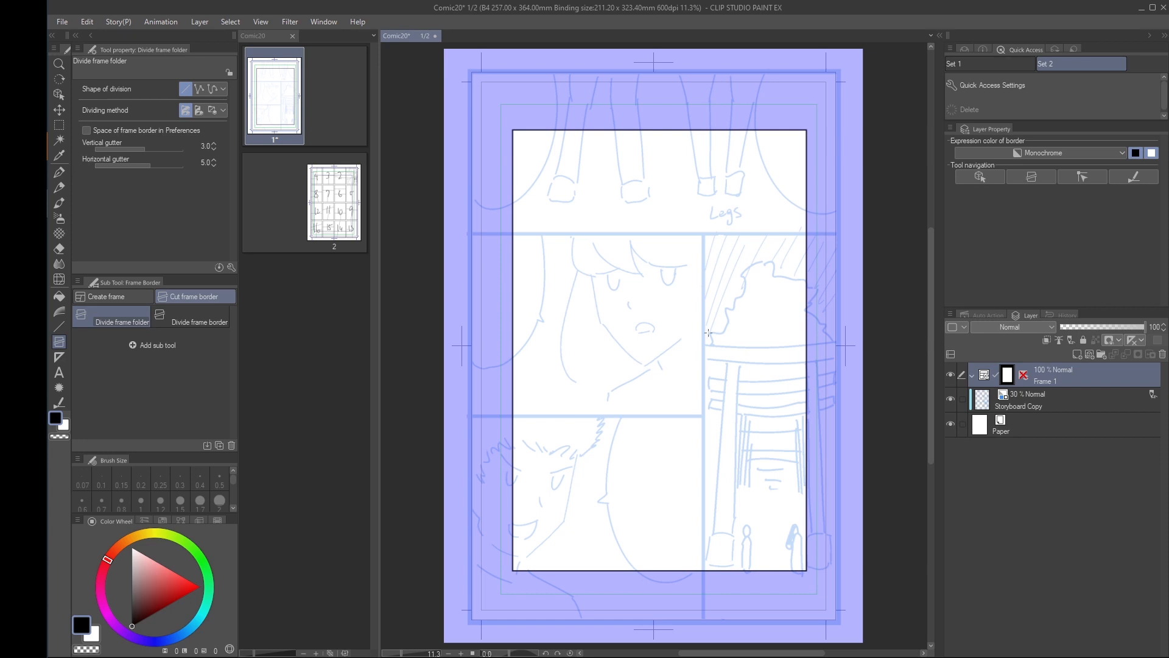
Create a new layer folder and move it down one level in the layer order, into the Frame 1 folder
{"action": "left_click", "coordinate": [1099, 354]}
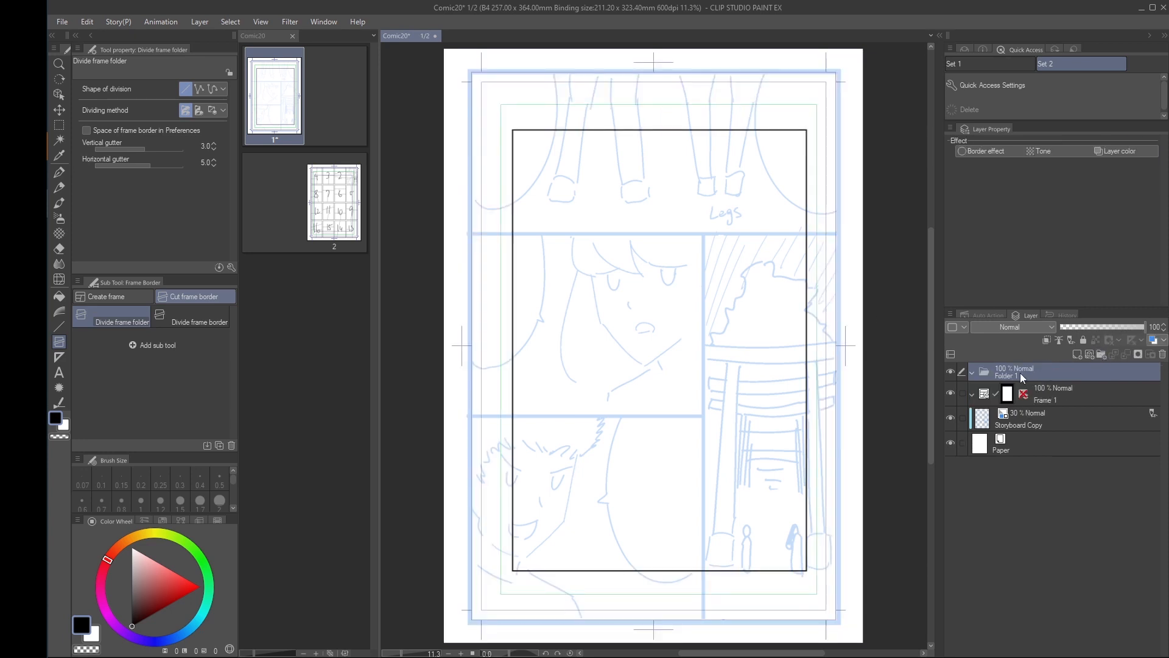
{"action": "left_click", "coordinate": [201, 22]}
{"action": "mouse_move", "coordinate": [236, 373]}
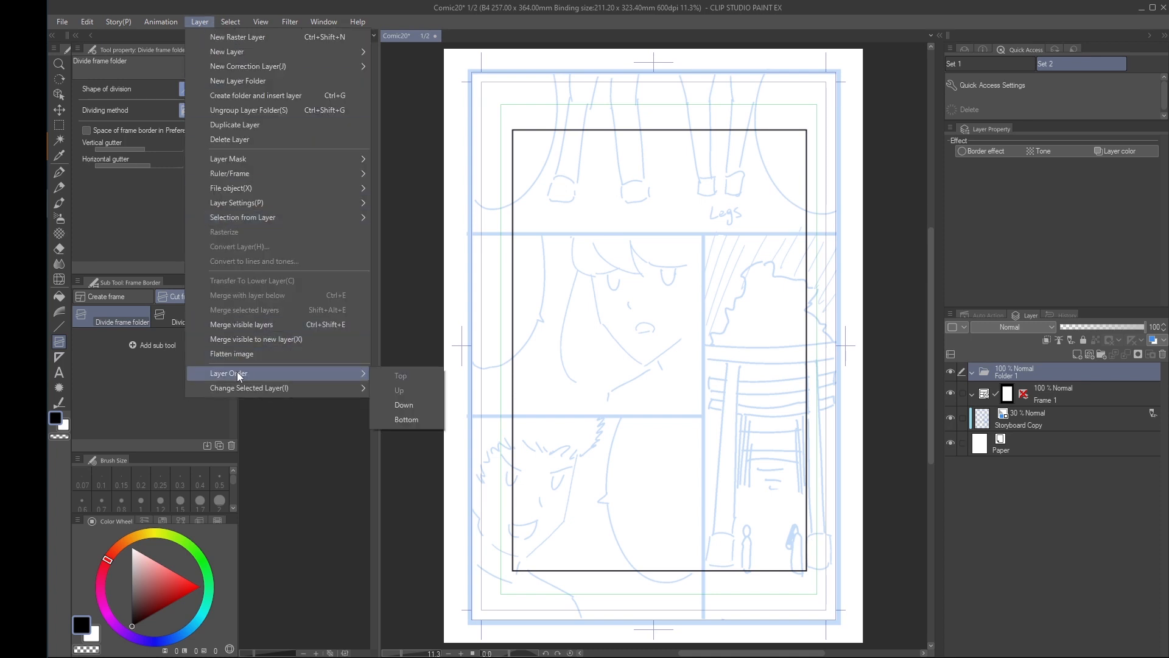
{"action": "left_click", "coordinate": [408, 406]}
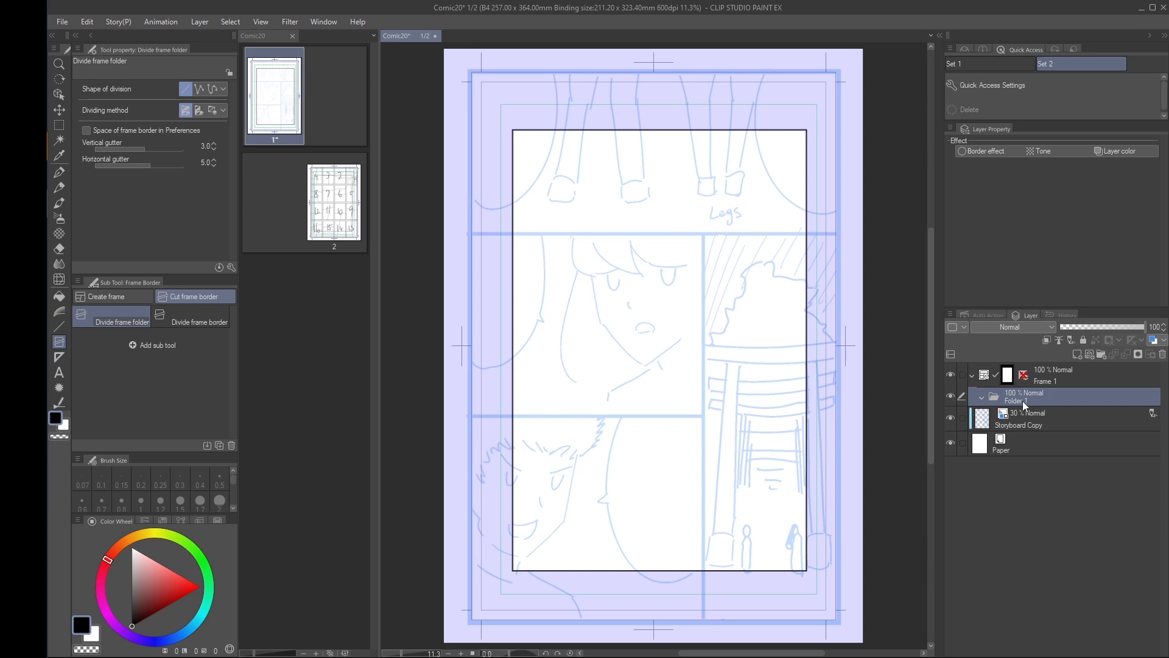
Rename the new layer folder to "draft" and set it as a draft layer
{"action": "type", "text": "draft"}
{"action": "left_click", "coordinate": [1070, 340]}
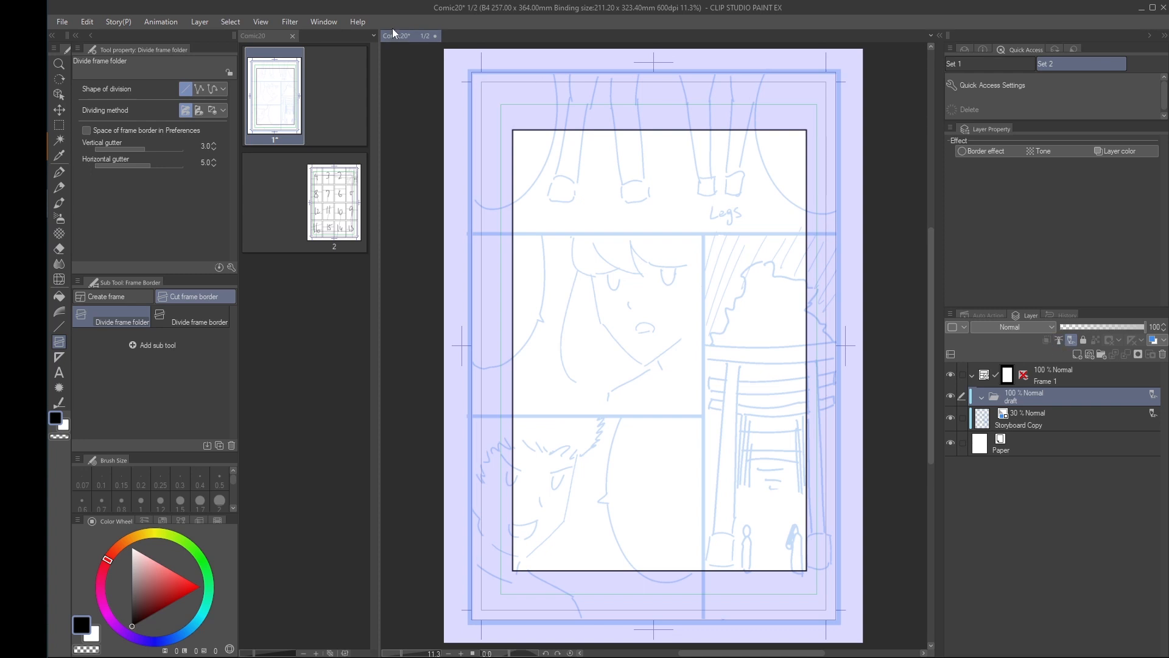
Select the layer below the draft folder, Storyboard Copy, and move it up twice in the layer order into that folder
{"action": "left_click", "coordinate": [198, 23]}
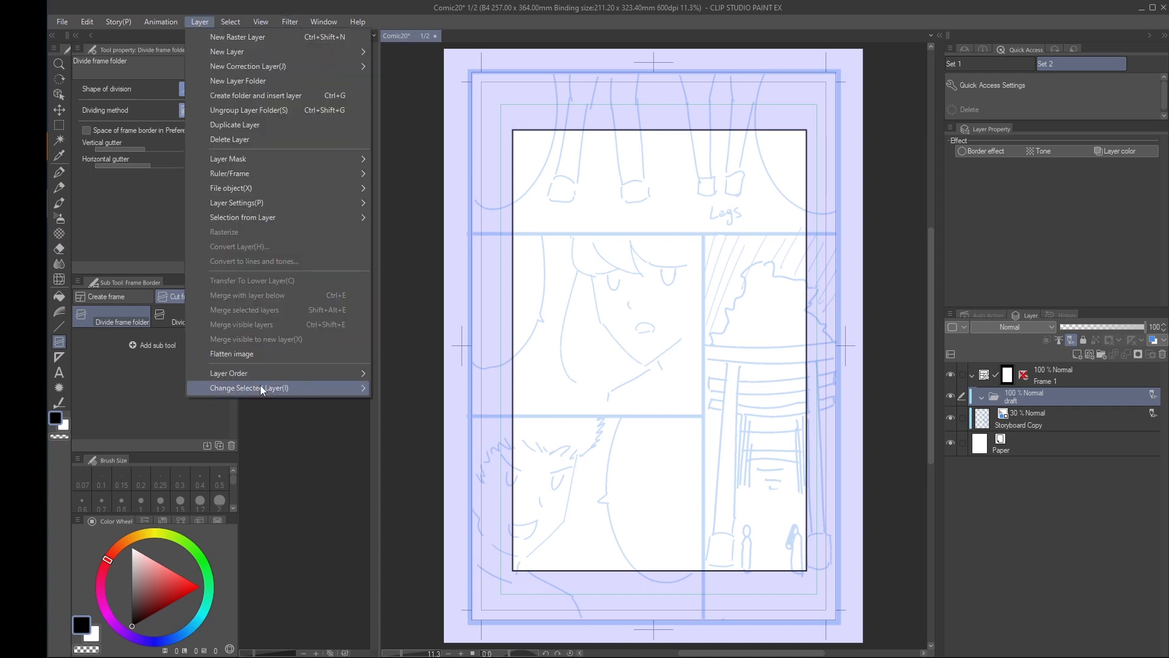
{"action": "mouse_move", "coordinate": [261, 387]}
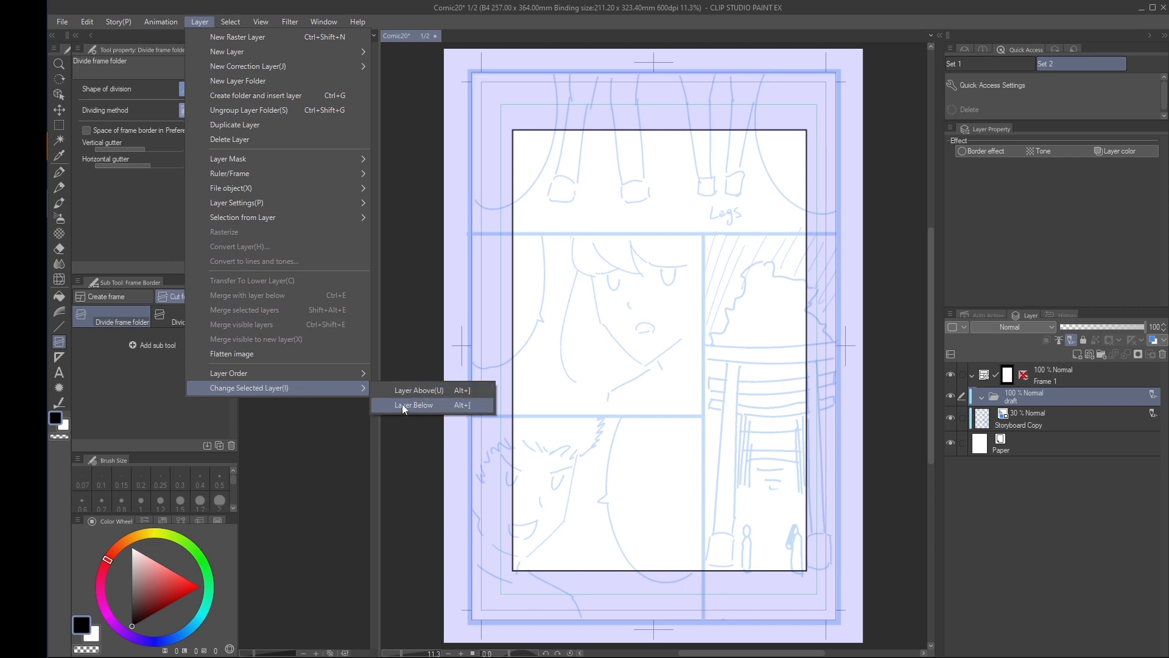
{"action": "left_click", "coordinate": [402, 405]}
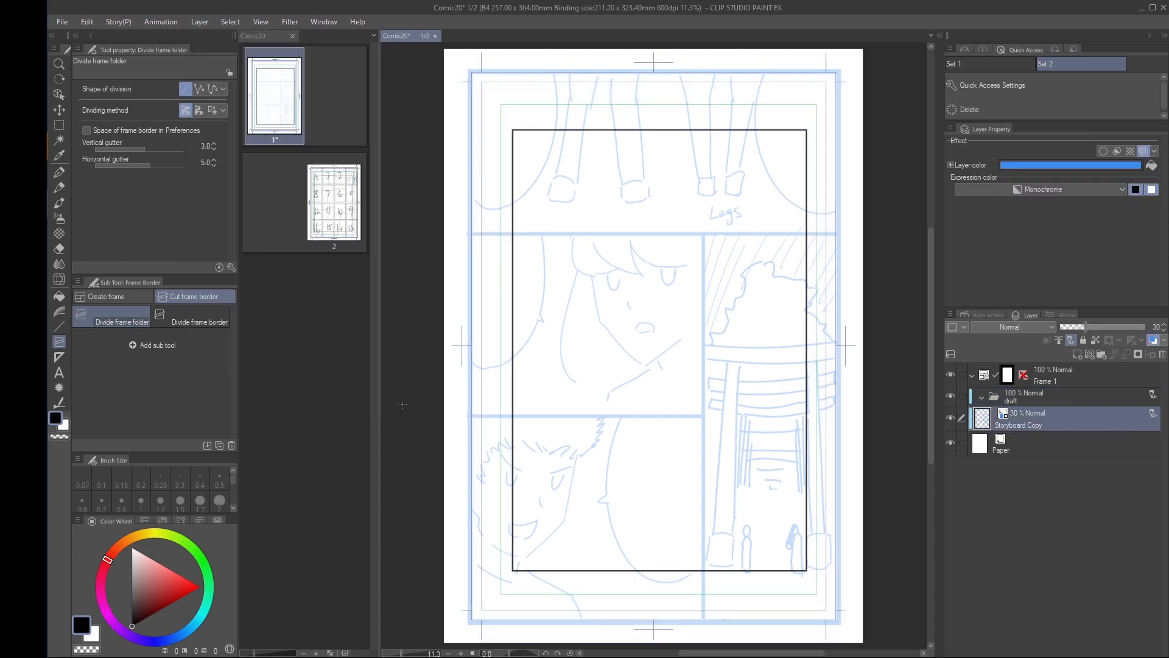
{"action": "left_click", "coordinate": [203, 22]}
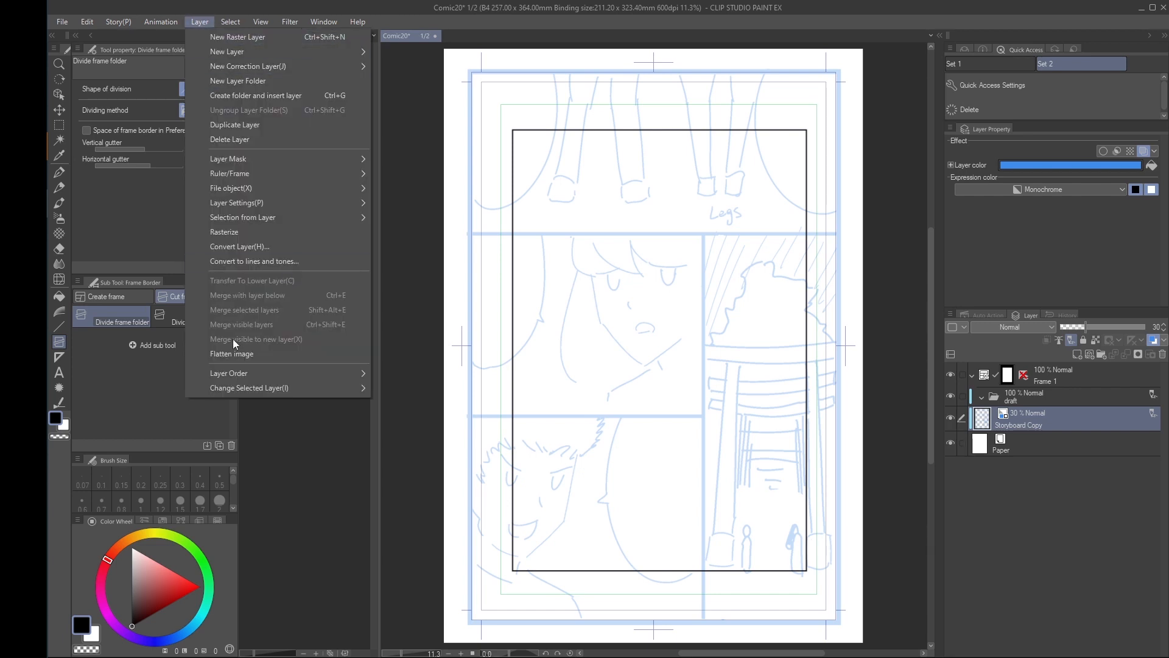
{"action": "mouse_move", "coordinate": [236, 374]}
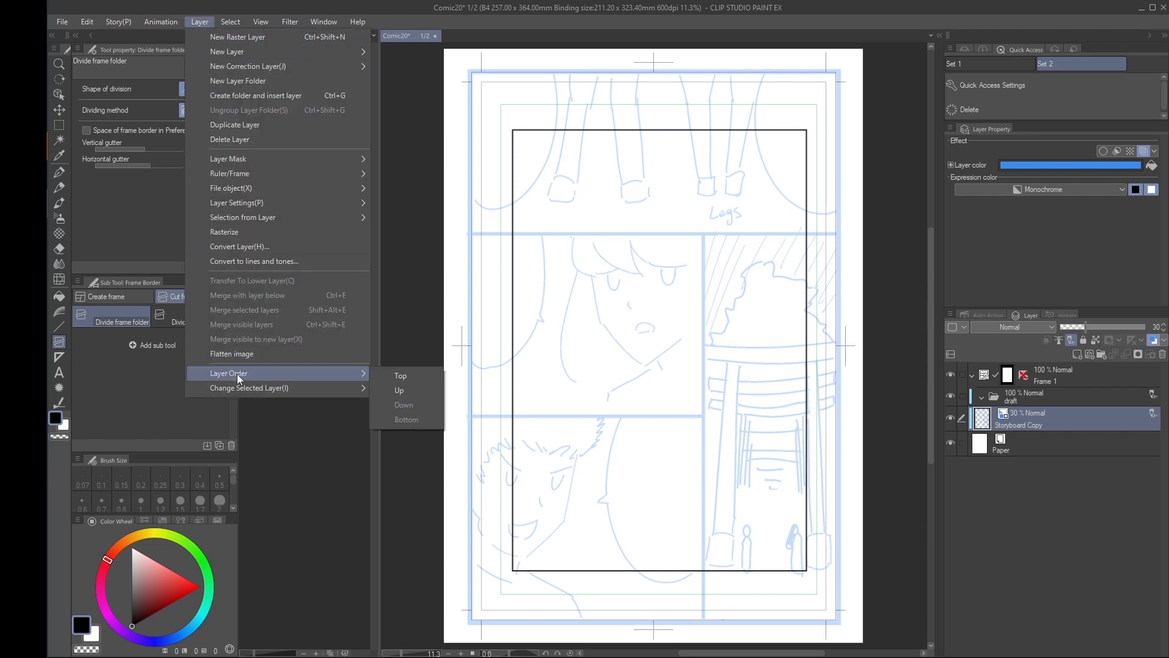
{"action": "left_click", "coordinate": [407, 391]}
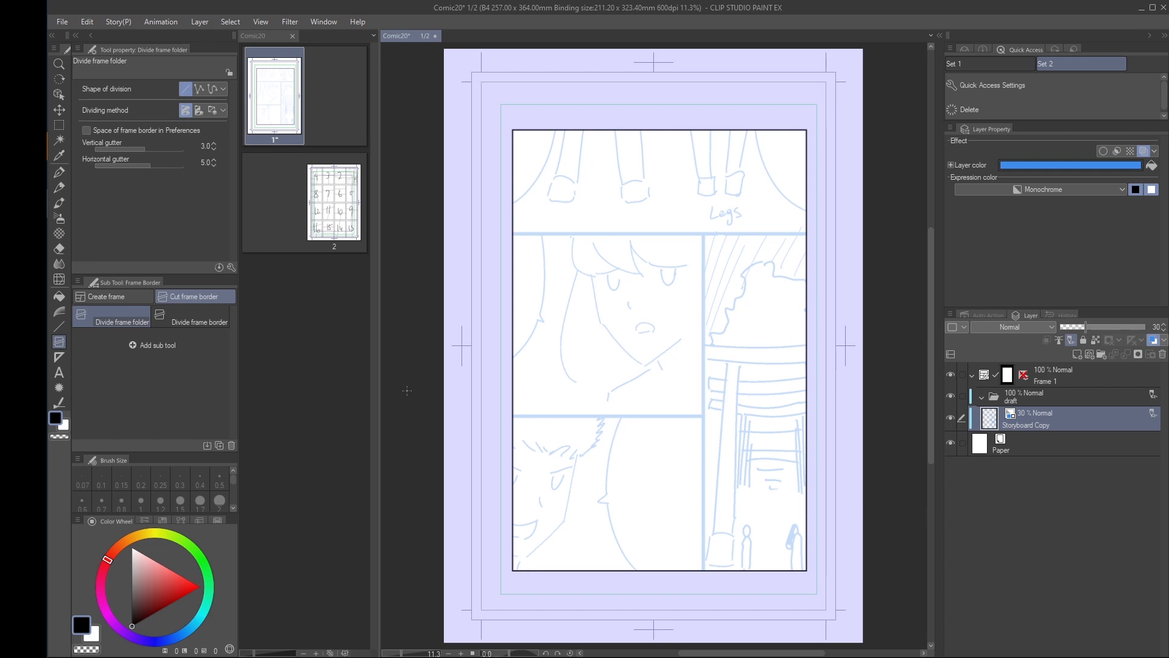
{"action": "left_click", "coordinate": [201, 22]}
{"action": "mouse_move", "coordinate": [228, 368]}
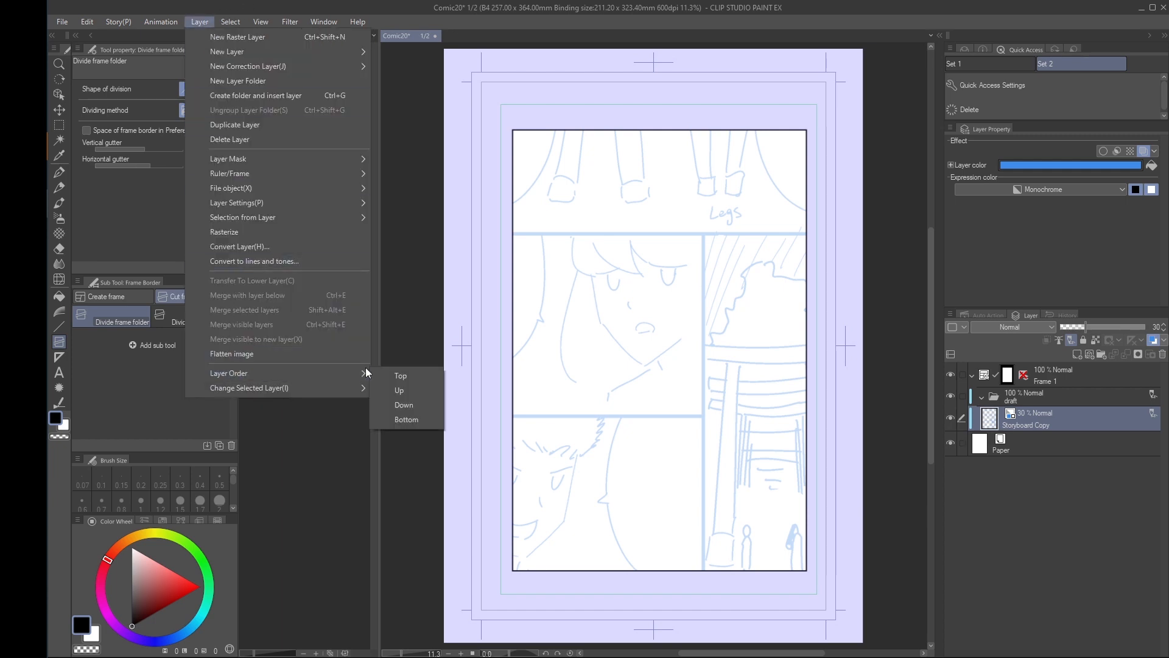
{"action": "left_click", "coordinate": [403, 392]}
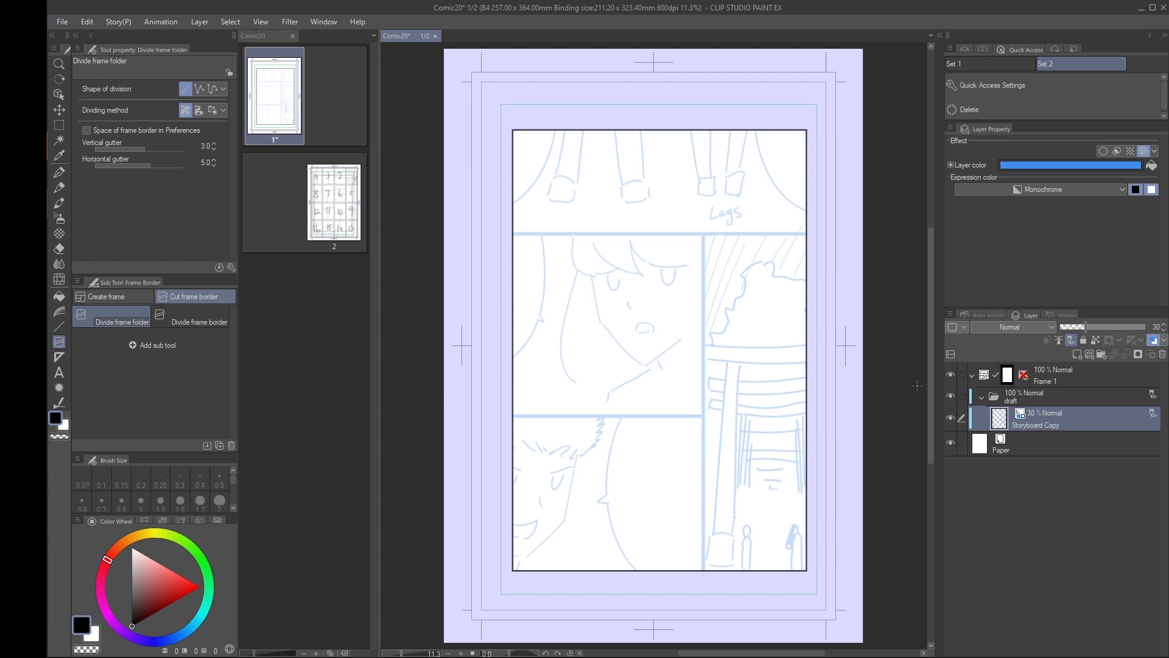
Stop recording the "storyboard to manga page" auto action and return to the layer list
{"action": "left_click", "coordinate": [980, 313]}
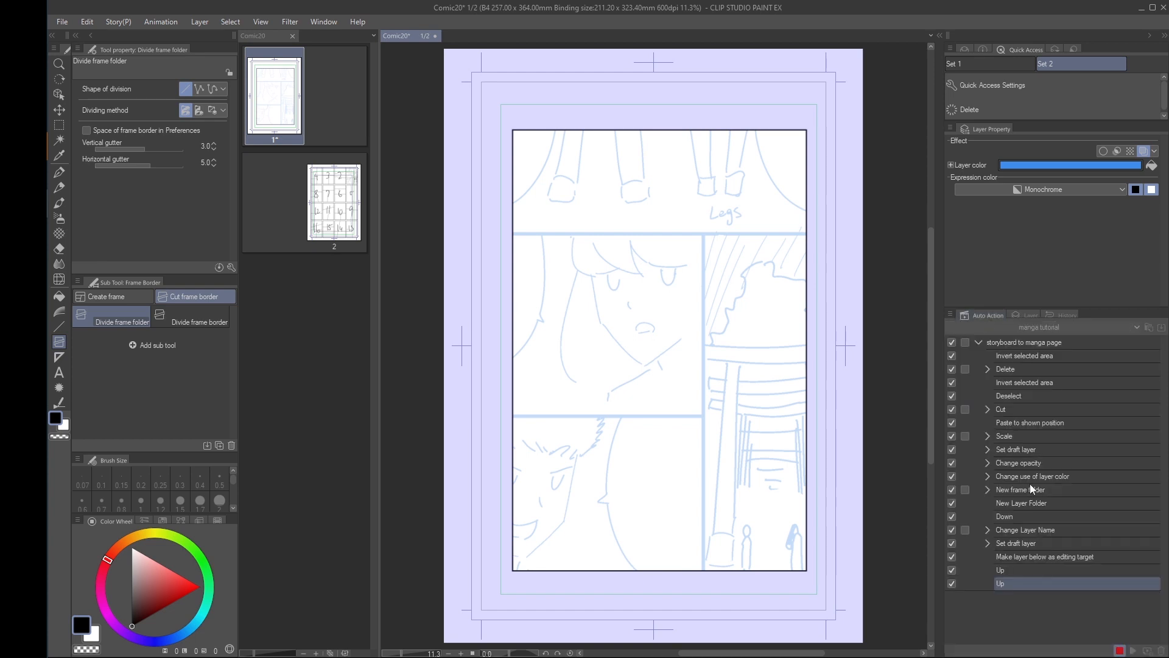
{"action": "left_click", "coordinate": [1120, 651]}
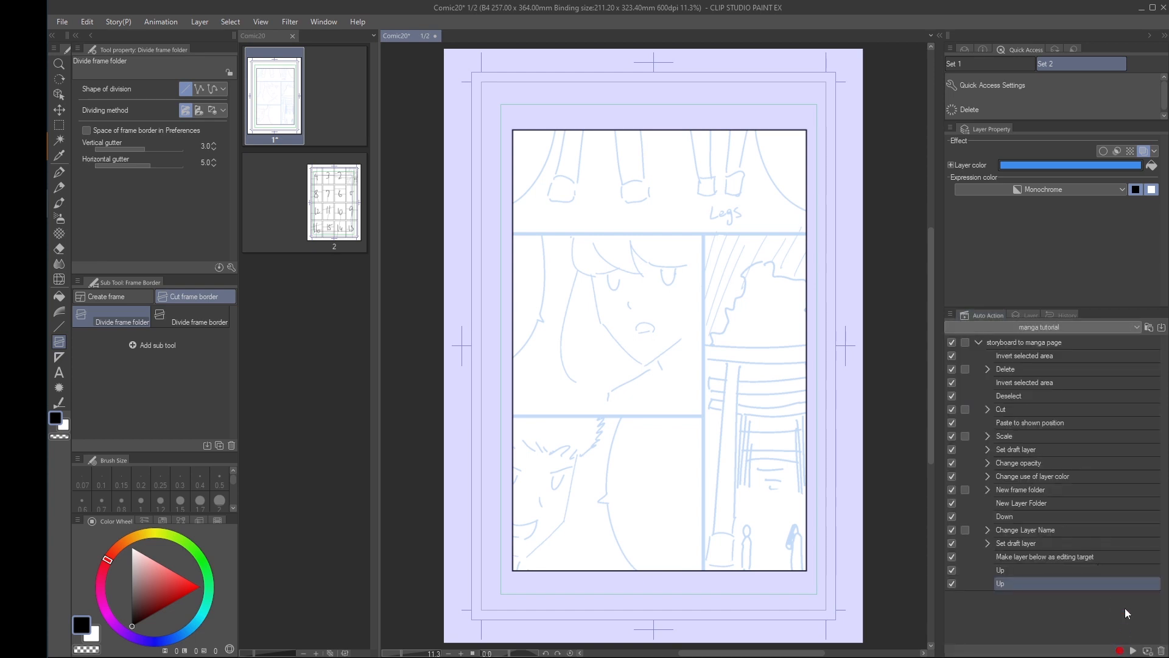
{"action": "left_click", "coordinate": [1029, 315]}
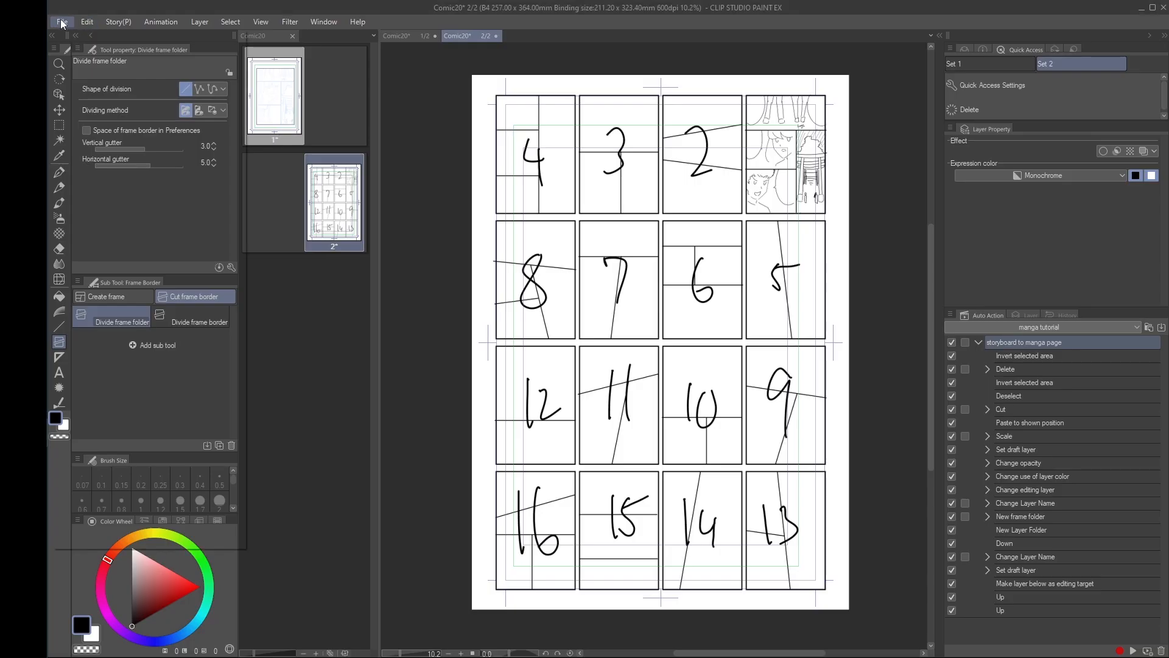
Assign the shortcut 7 to the "storyboard to manga page" auto action in the manga tutorial set
{"action": "left_click", "coordinate": [62, 21]}
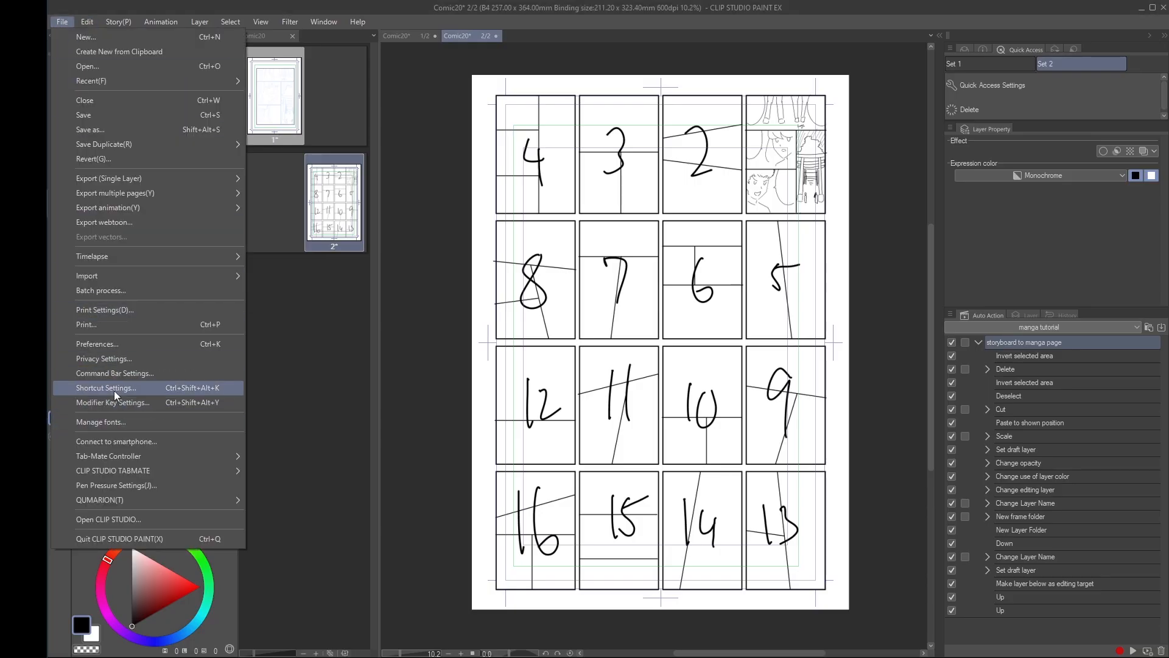
{"action": "left_click", "coordinate": [134, 389]}
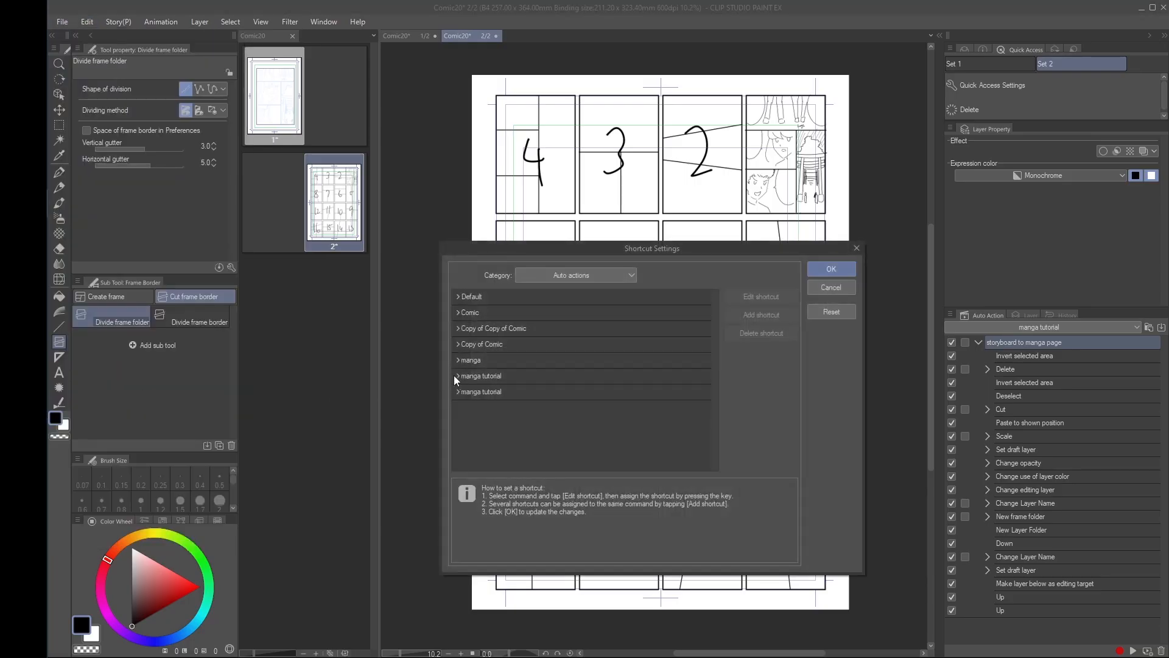
{"action": "left_click", "coordinate": [558, 276]}
{"action": "left_click", "coordinate": [544, 337]}
{"action": "left_click", "coordinate": [478, 397]}
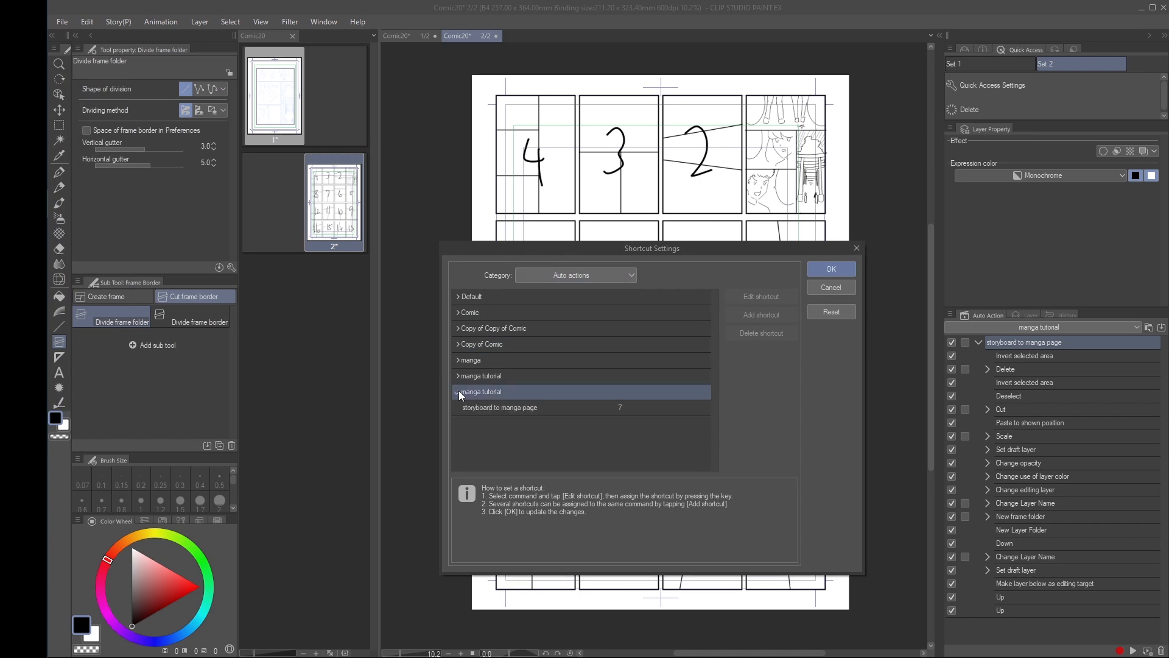
{"action": "left_click", "coordinate": [457, 393]}
{"action": "left_click", "coordinate": [503, 407]}
{"action": "left_click", "coordinate": [621, 406]}
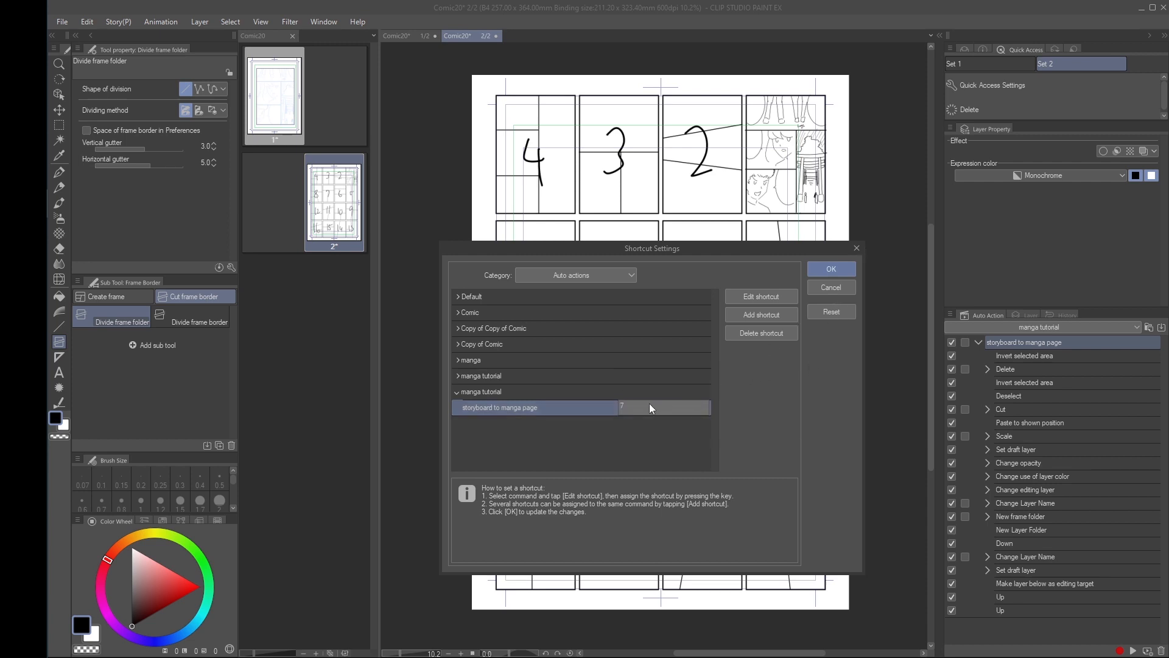
{"action": "left_click", "coordinate": [838, 269]}
{"action": "left_click", "coordinate": [837, 269]}
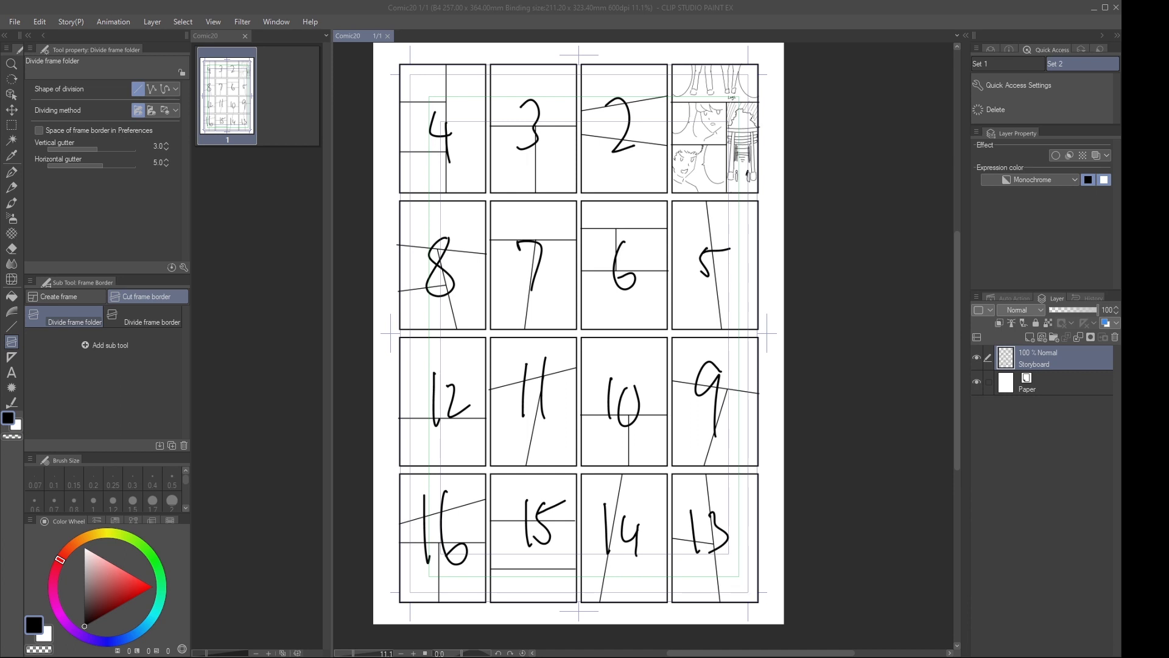
Hide the Storyboard layer and show it again
{"action": "left_click", "coordinate": [980, 358]}
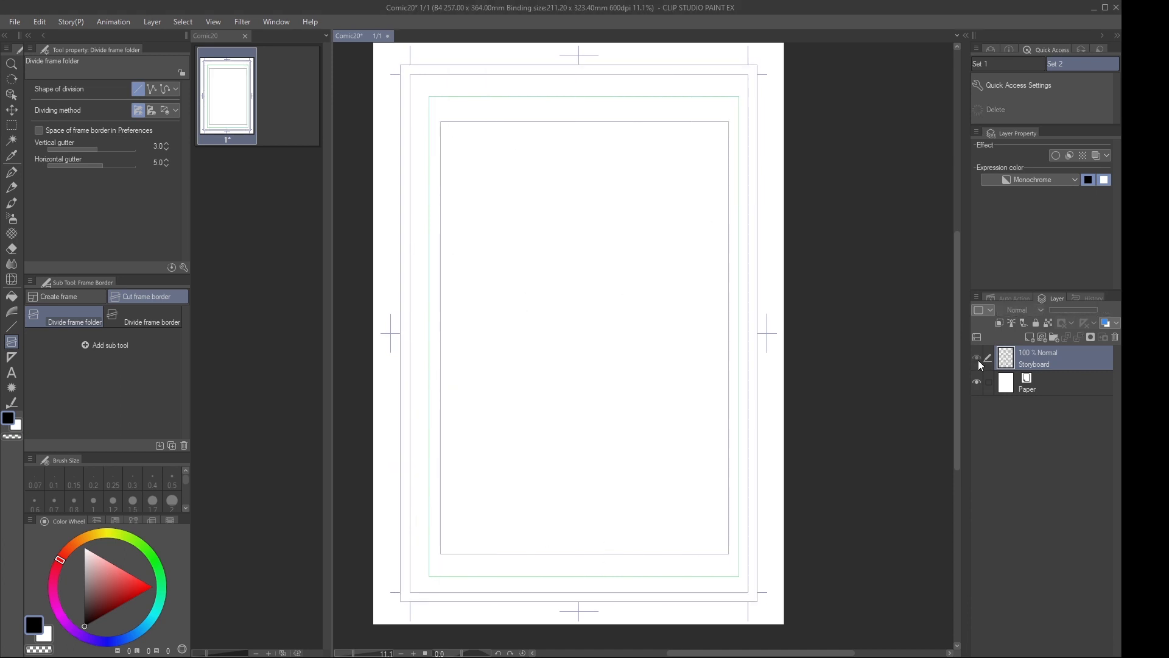
{"action": "left_click", "coordinate": [978, 358]}
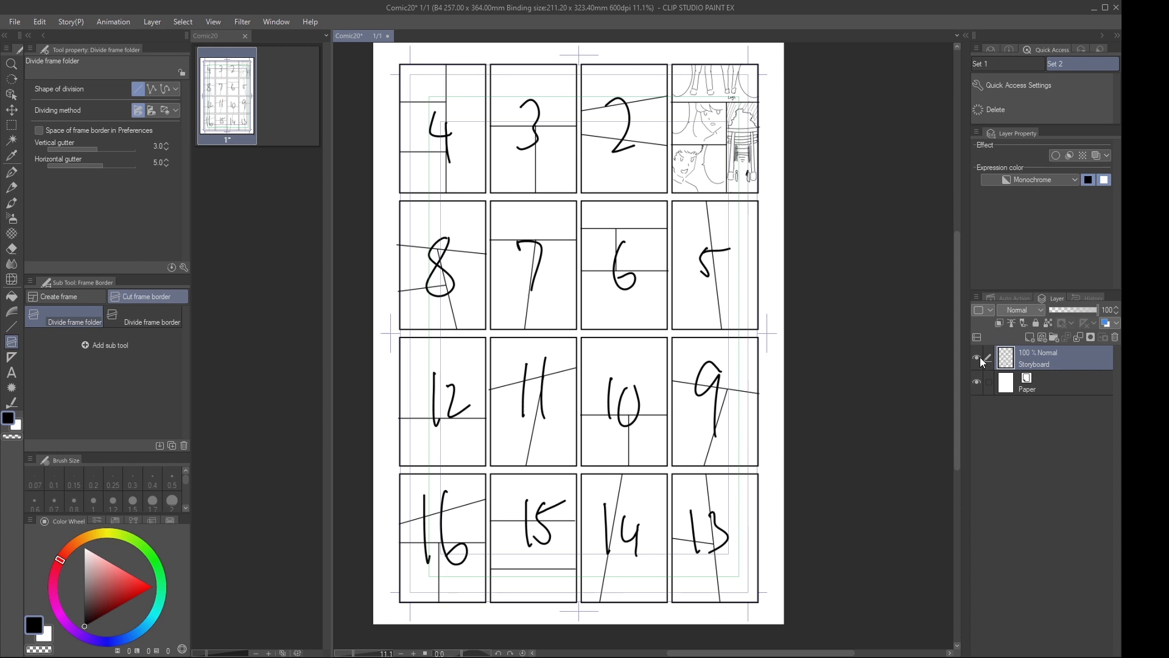
Save the comic and duplicate the storyboard page repeatedly until there are 16 pages
{"action": "left_click", "coordinate": [235, 113]}
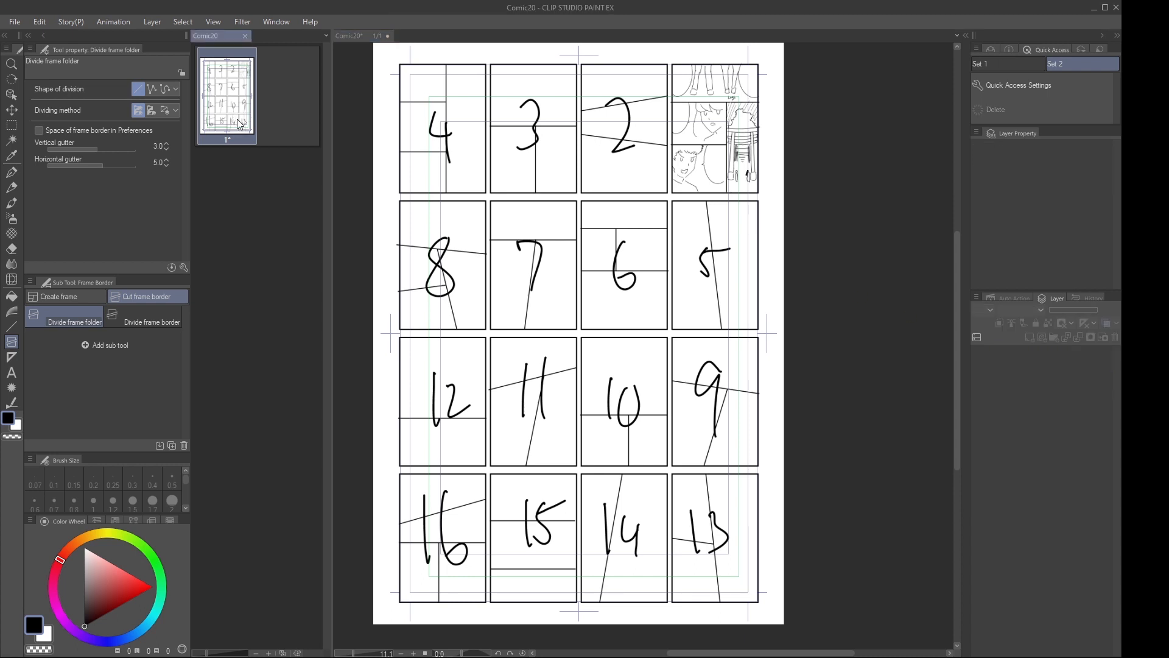
{"action": "key", "text": "alt+Tab"}
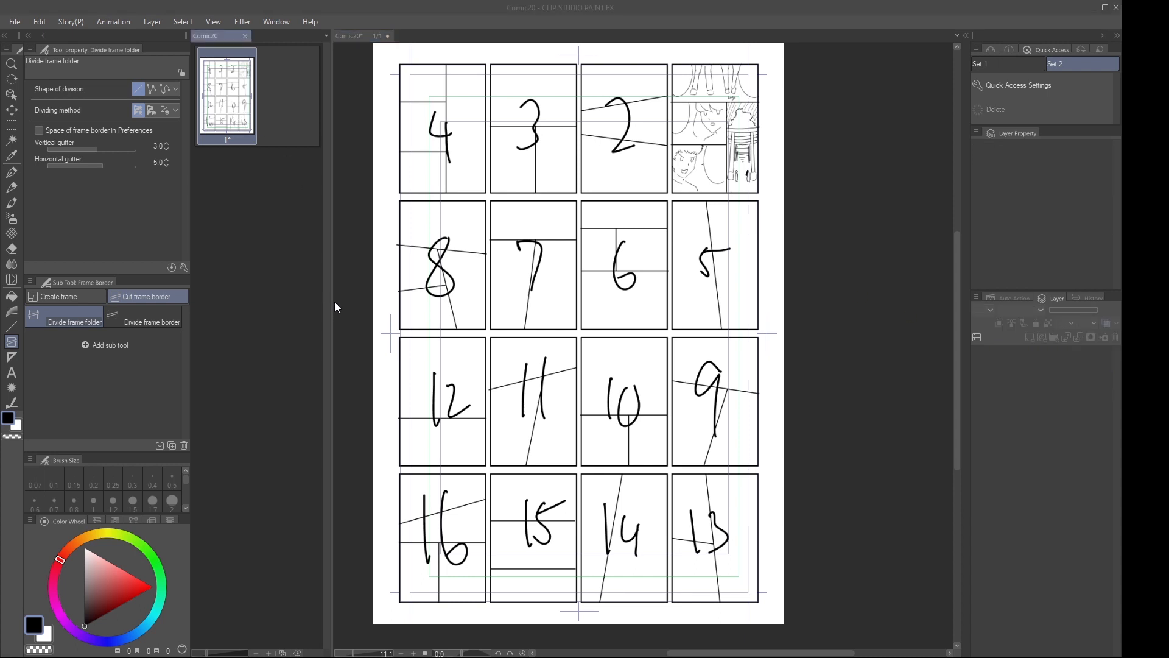
{"action": "left_click", "coordinate": [579, 249]}
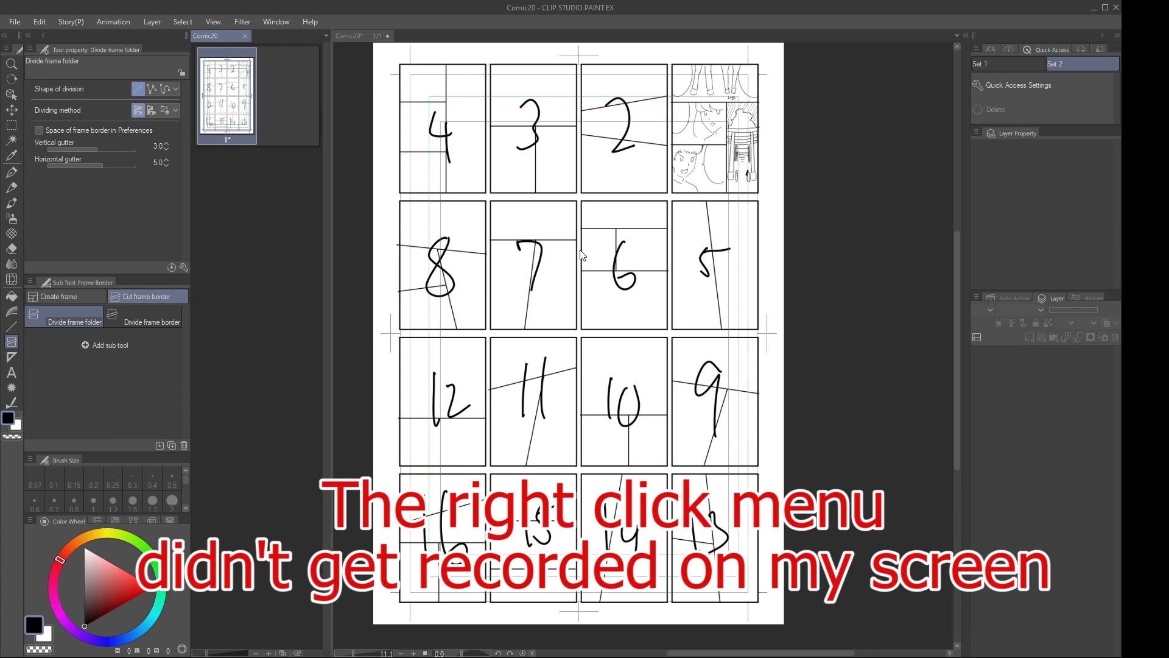
{"action": "left_click", "coordinate": [349, 231]}
{"action": "key", "text": "ctrl+s"}
{"action": "left_click", "coordinate": [298, 169]}
{"action": "left_click", "coordinate": [280, 282]}
{"action": "left_click", "coordinate": [230, 117], "text": "shift"}
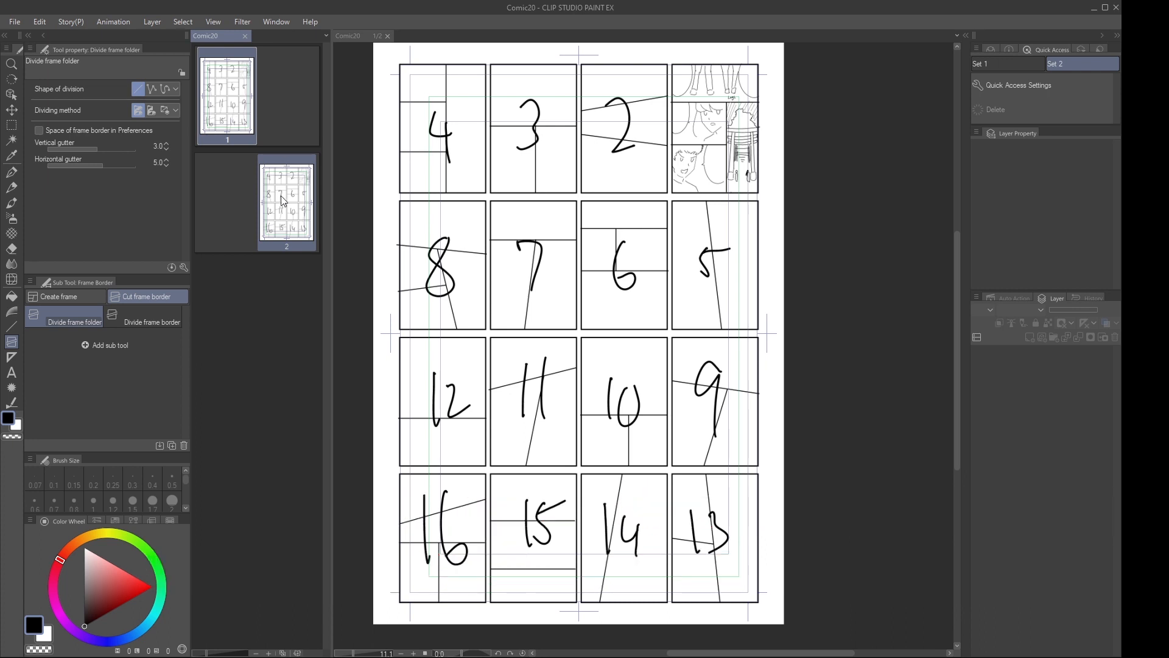
{"action": "left_click", "coordinate": [276, 284]}
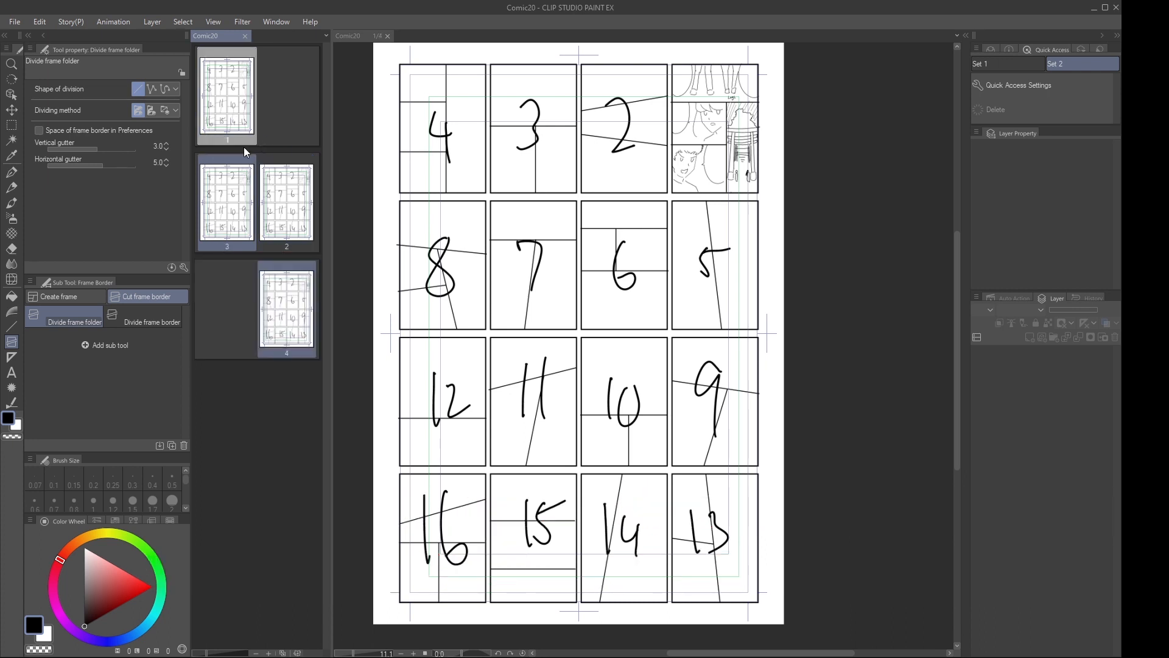
{"action": "left_click", "coordinate": [239, 106], "text": "shift"}
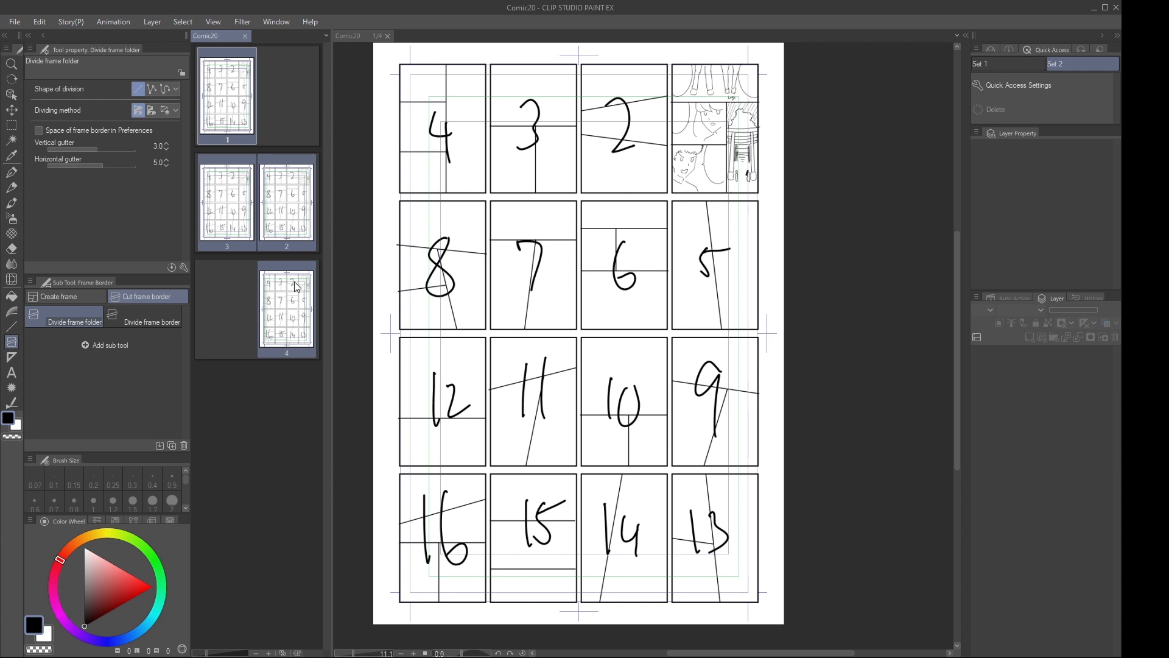
{"action": "left_click", "coordinate": [227, 100], "text": "shift"}
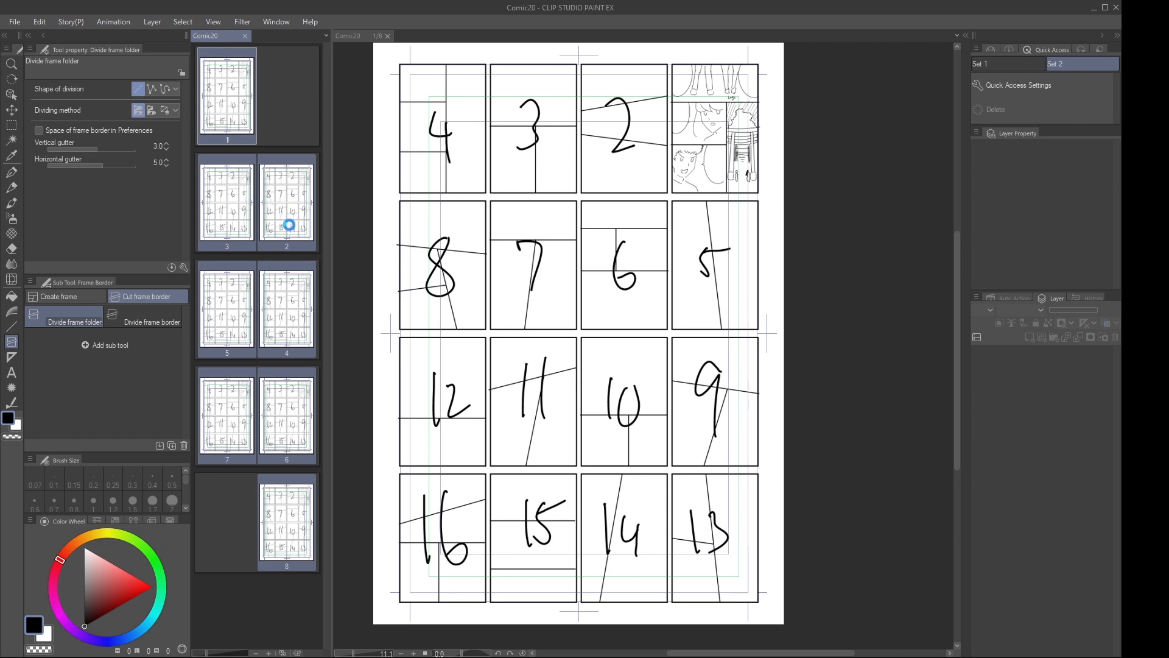
{"action": "scroll", "coordinate": [281, 585], "scroll_direction": "up", "scroll_amount": 6}
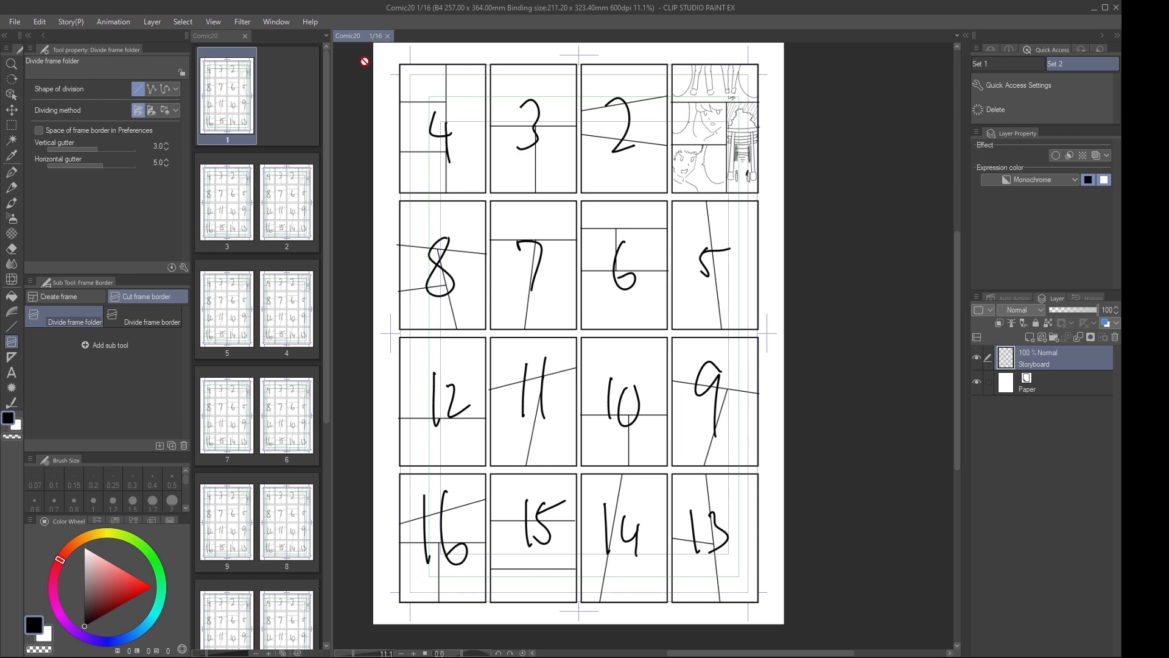
Convert the selected first thumbnail into a manga page with the auto action and shift its storyboard drawing to fit the frame on page 1
{"action": "left_click", "coordinate": [11, 125]}
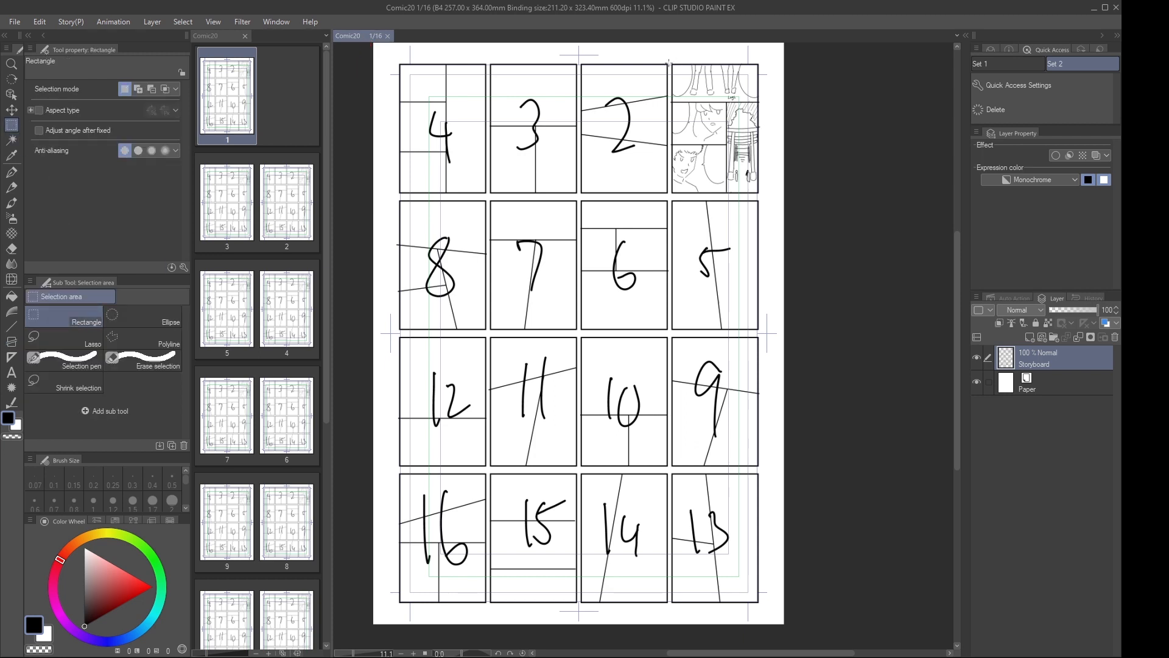
{"action": "left_click_drag", "start_coordinate": [669, 62], "coordinate": [761, 196]}
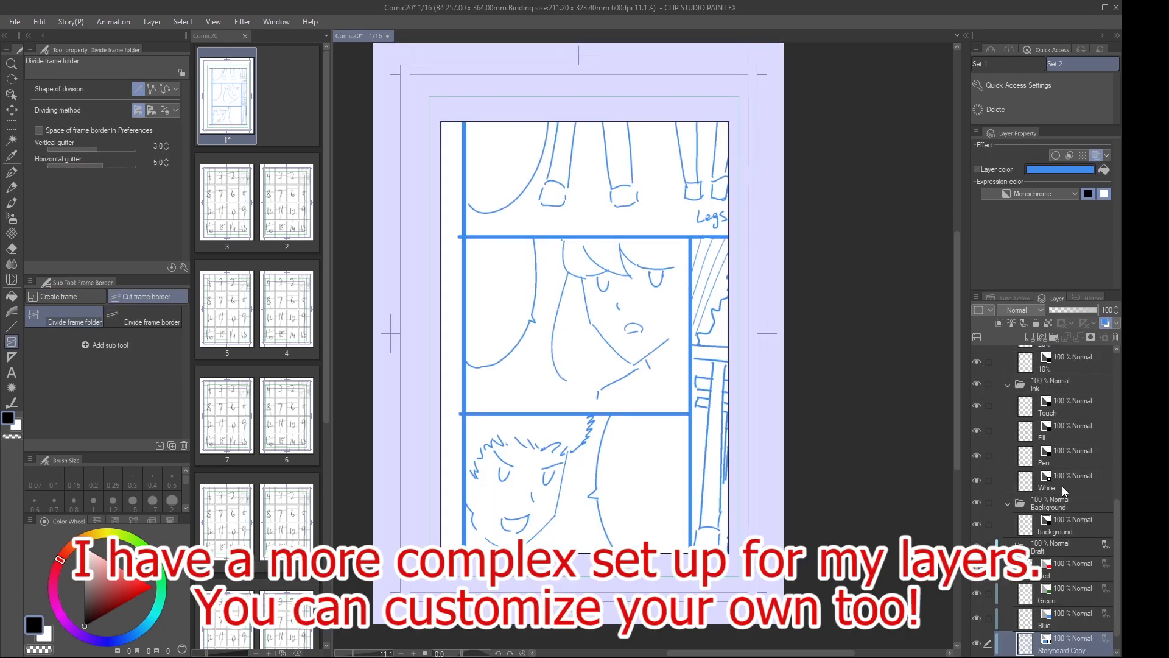
{"action": "scroll", "coordinate": [1070, 637], "scroll_direction": "down", "scroll_amount": 1}
{"action": "key", "text": "ctrl+t"}
{"action": "left_click_drag", "start_coordinate": [638, 387], "coordinate": [580, 379]}
{"action": "left_click", "coordinate": [561, 621]}
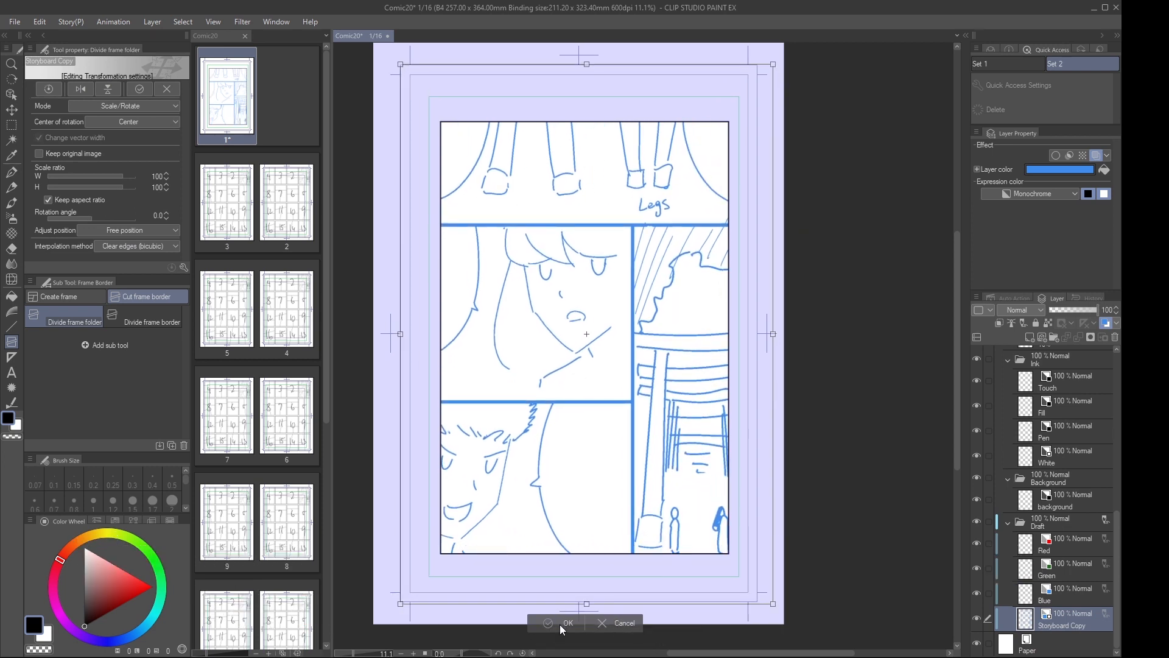
Open page 2, select thumbnail 2 with a rectangular selection and convert it into a manga page with the auto action
{"action": "double_click", "coordinate": [269, 203]}
{"action": "key", "text": "m"}
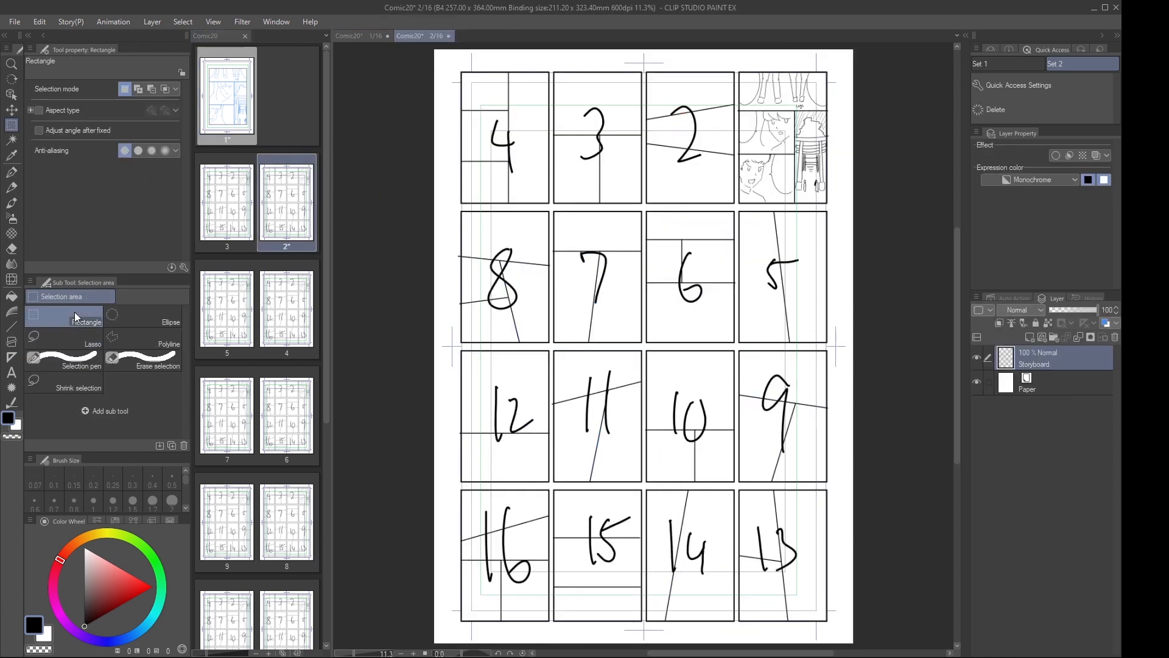
{"action": "left_click_drag", "start_coordinate": [644, 71], "coordinate": [738, 209]}
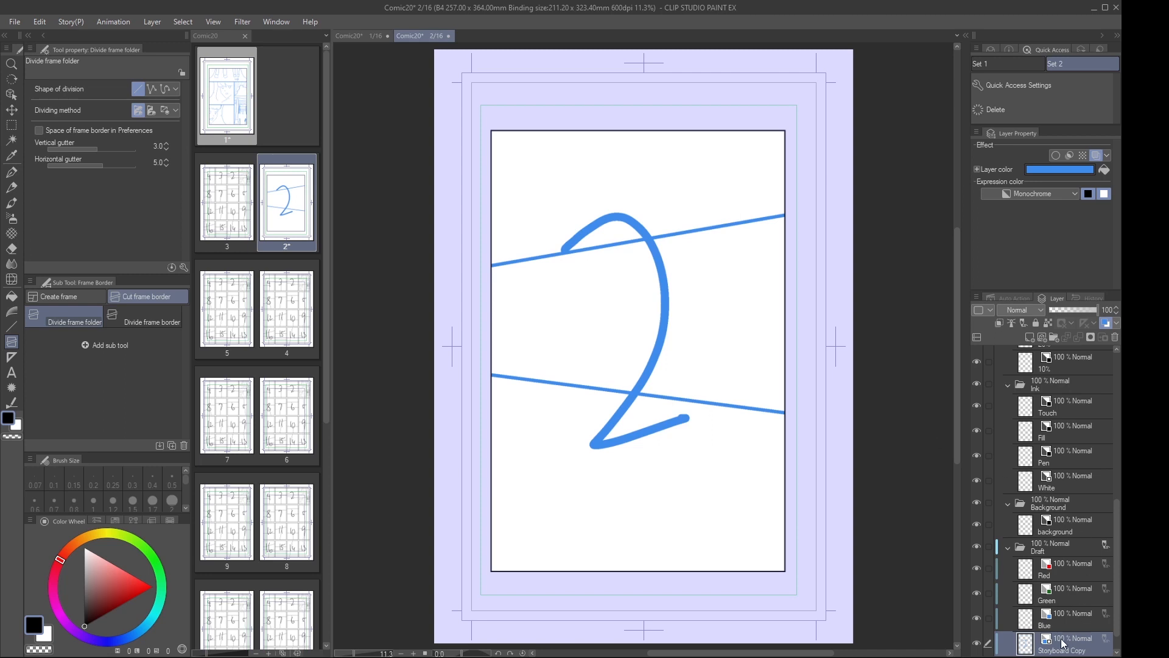
{"action": "key", "text": "ctrl+t"}
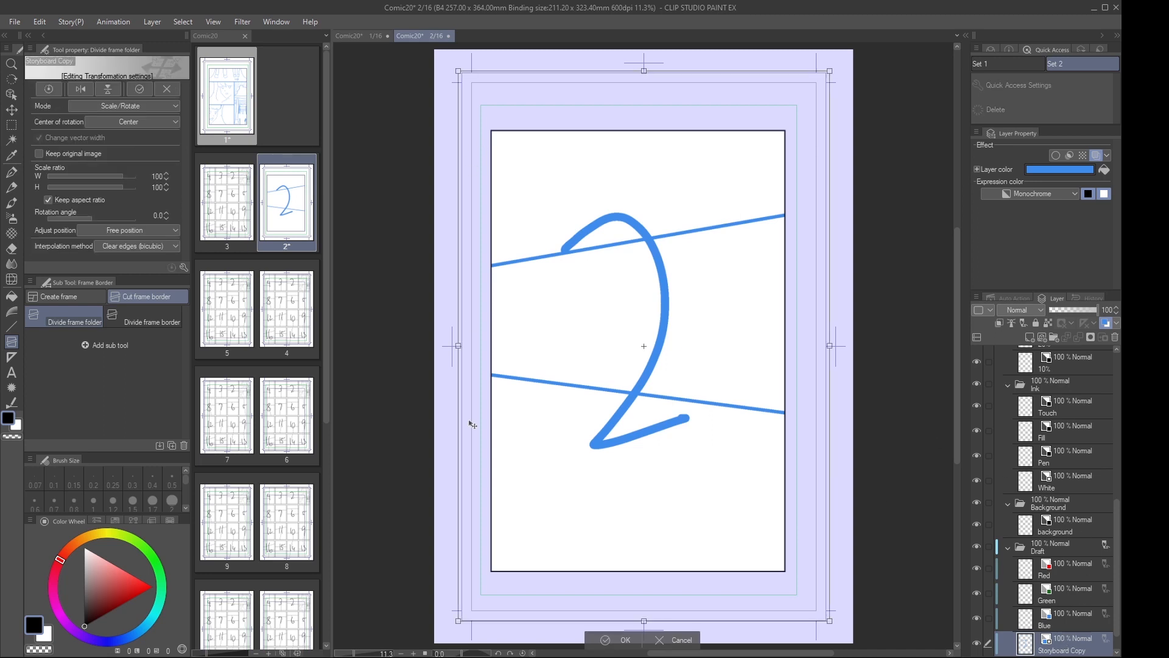
{"action": "left_click", "coordinate": [676, 639]}
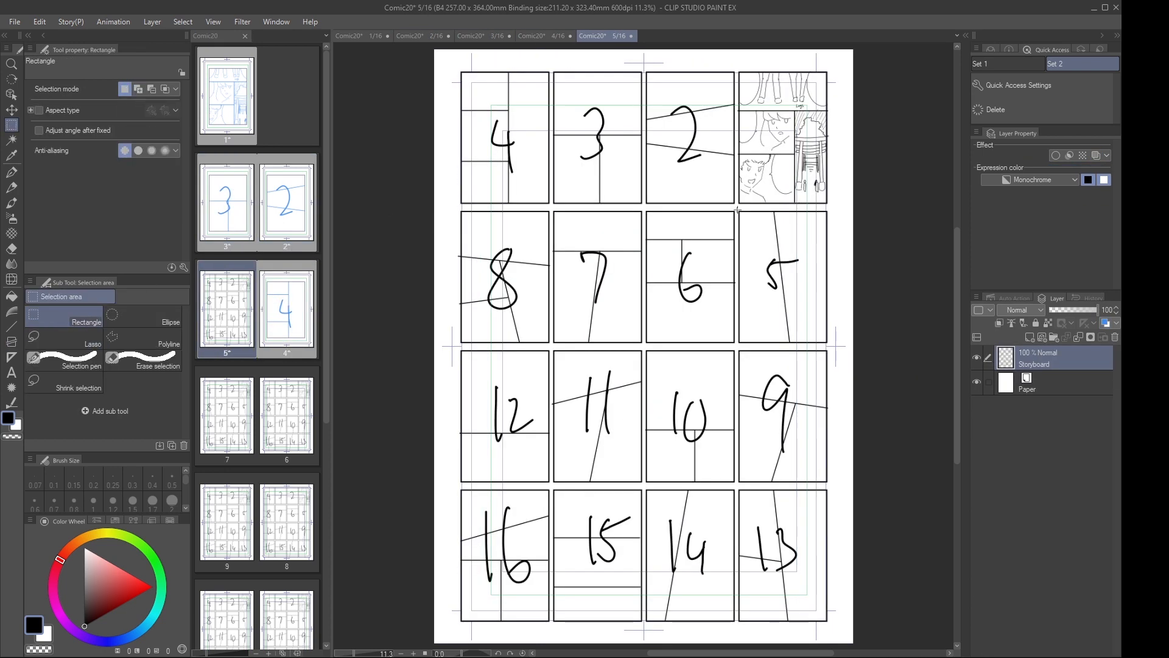
Convert the matching numbered thumbnails on pages 3 to 16 into manga pages with the auto action
{"action": "left_click_drag", "start_coordinate": [737, 210], "coordinate": [828, 343]}
{"action": "left_click_drag", "start_coordinate": [645, 210], "coordinate": [735, 343]}
{"action": "left_click_drag", "start_coordinate": [552, 210], "coordinate": [643, 344]}
{"action": "left_click_drag", "start_coordinate": [460, 210], "coordinate": [551, 343]}
{"action": "left_click_drag", "start_coordinate": [737, 349], "coordinate": [828, 484]}
{"action": "left_click_drag", "start_coordinate": [644, 349], "coordinate": [736, 485]}
{"action": "left_click_drag", "start_coordinate": [552, 348], "coordinate": [643, 484]}
{"action": "left_click_drag", "start_coordinate": [459, 349], "coordinate": [550, 484]}
{"action": "left_click_drag", "start_coordinate": [738, 487], "coordinate": [829, 623]}
{"action": "left_click_drag", "start_coordinate": [645, 487], "coordinate": [736, 623]}
{"action": "left_click_drag", "start_coordinate": [553, 487], "coordinate": [643, 623]}
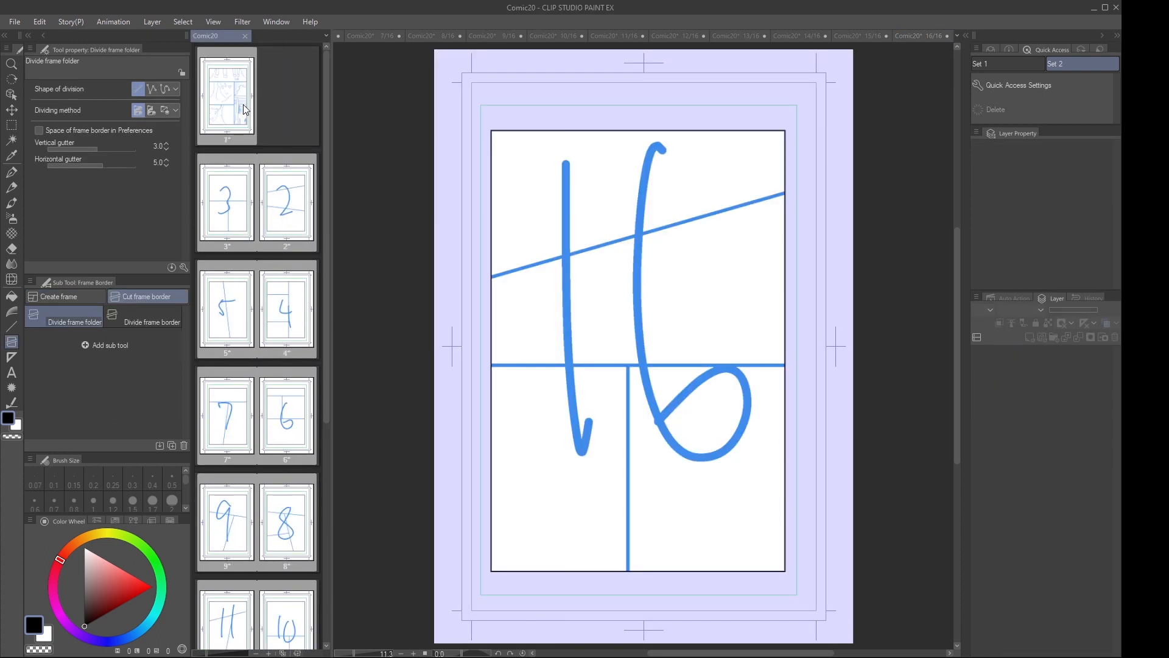
Return to page 1 and examine its layers and folders
{"action": "double_click", "coordinate": [243, 109]}
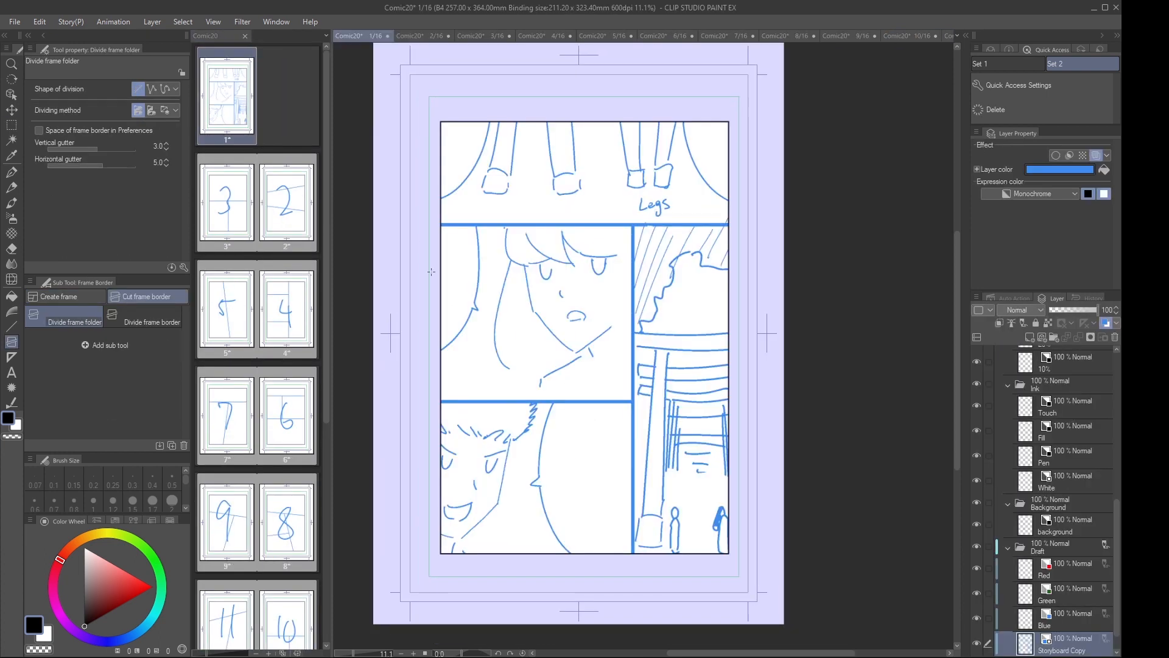
{"action": "scroll", "coordinate": [1067, 431], "scroll_direction": "up", "scroll_amount": 10}
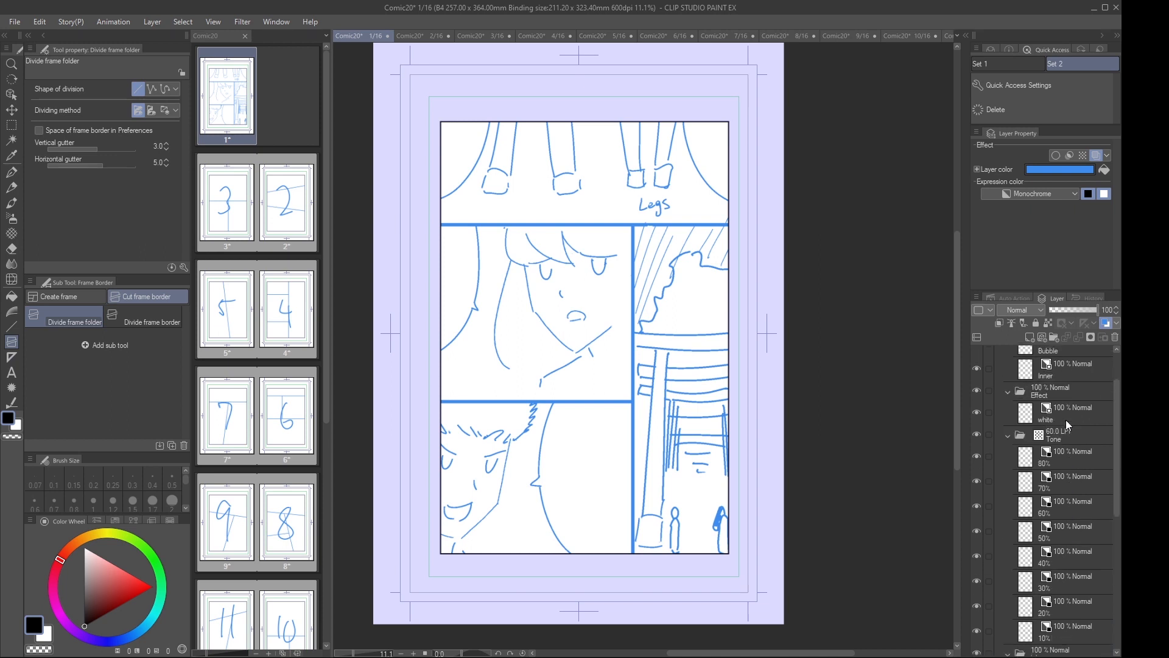
Collapse the Text, Effect, Tone, Ink and Background folders inside Frame 1, leaving the Draft folder expanded
{"action": "left_click", "coordinate": [1009, 381]}
{"action": "left_click", "coordinate": [1009, 399]}
{"action": "left_click", "coordinate": [1009, 418]}
{"action": "left_click", "coordinate": [1010, 436]}
{"action": "left_click", "coordinate": [1008, 455]}
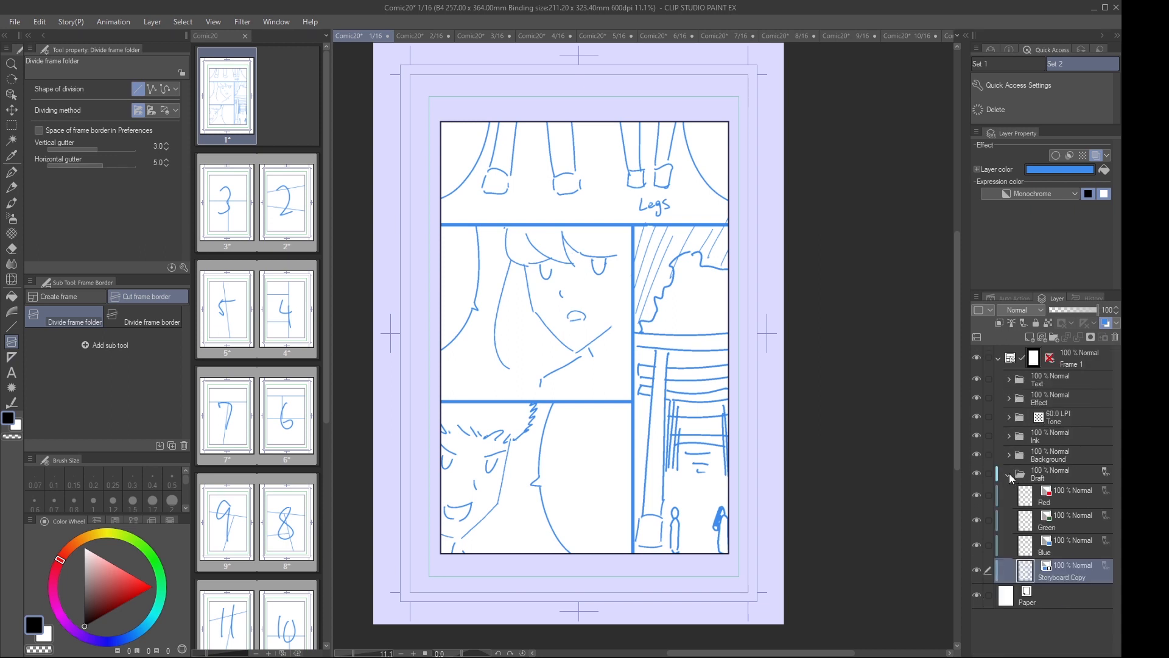
Extend the Frame 1 border on page 1 to the page edges at the top, left and bottom with the Object tool
{"action": "left_click", "coordinate": [1066, 362]}
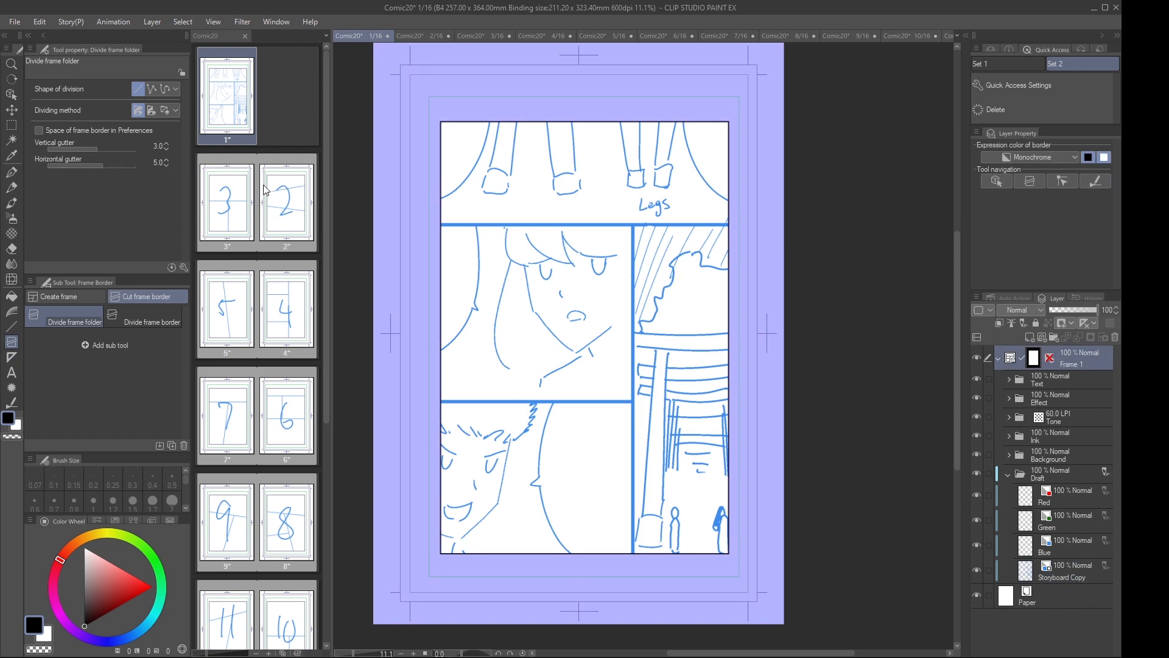
{"action": "key", "text": "o"}
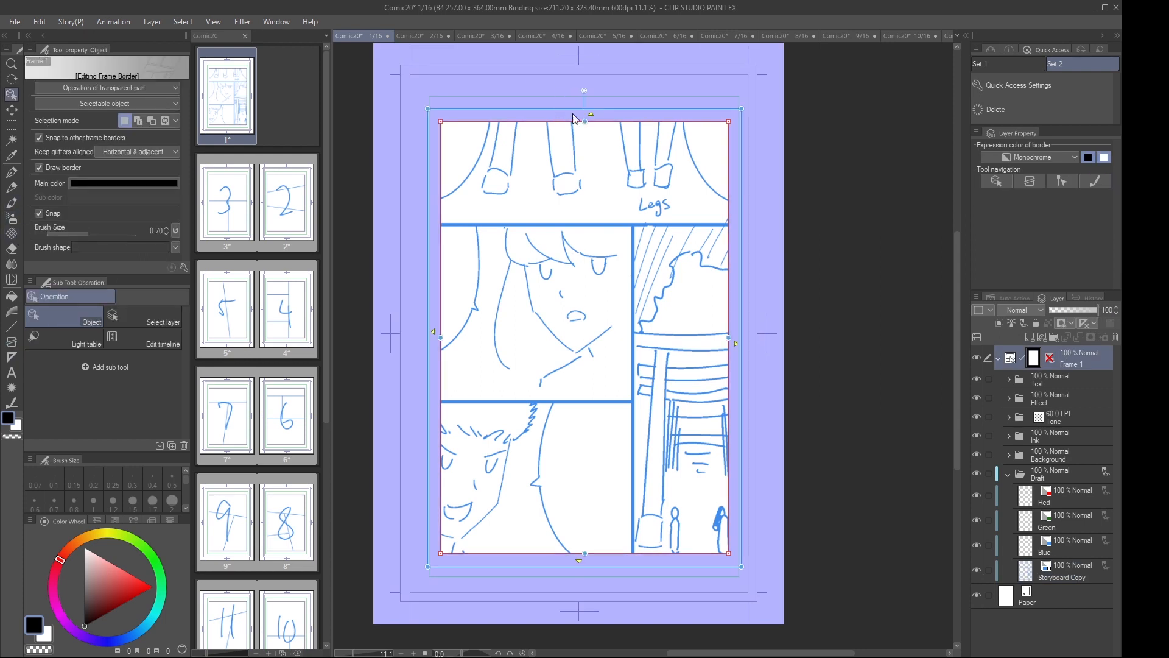
{"action": "left_click", "coordinate": [591, 114]}
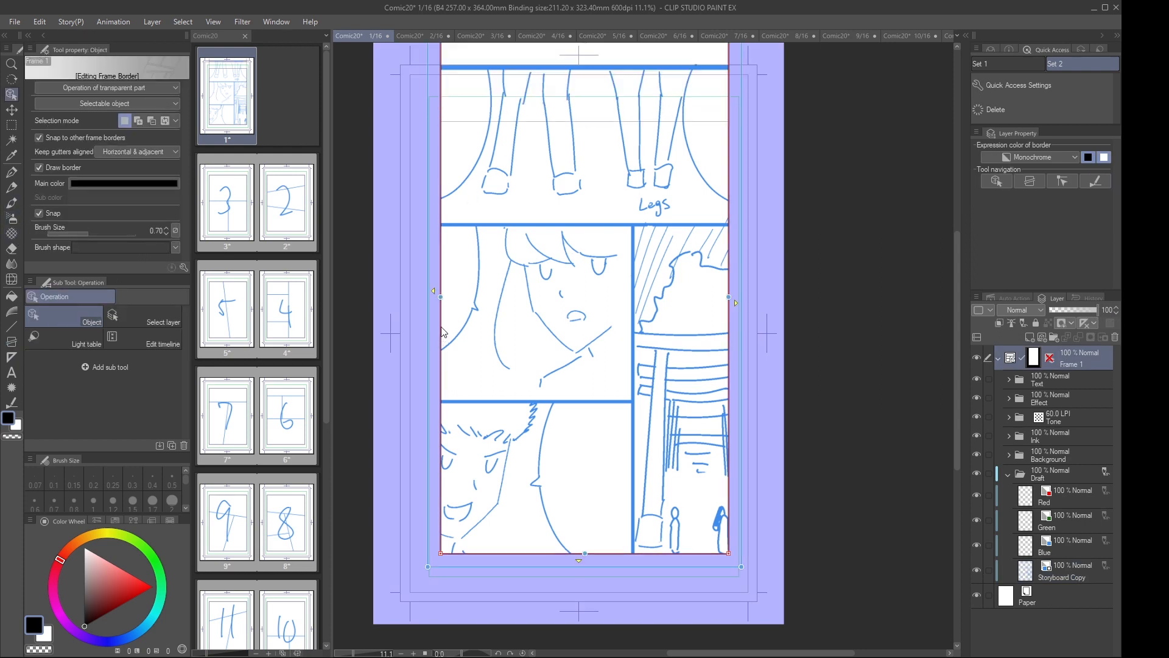
{"action": "left_click", "coordinate": [433, 291]}
{"action": "left_click", "coordinate": [544, 563]}
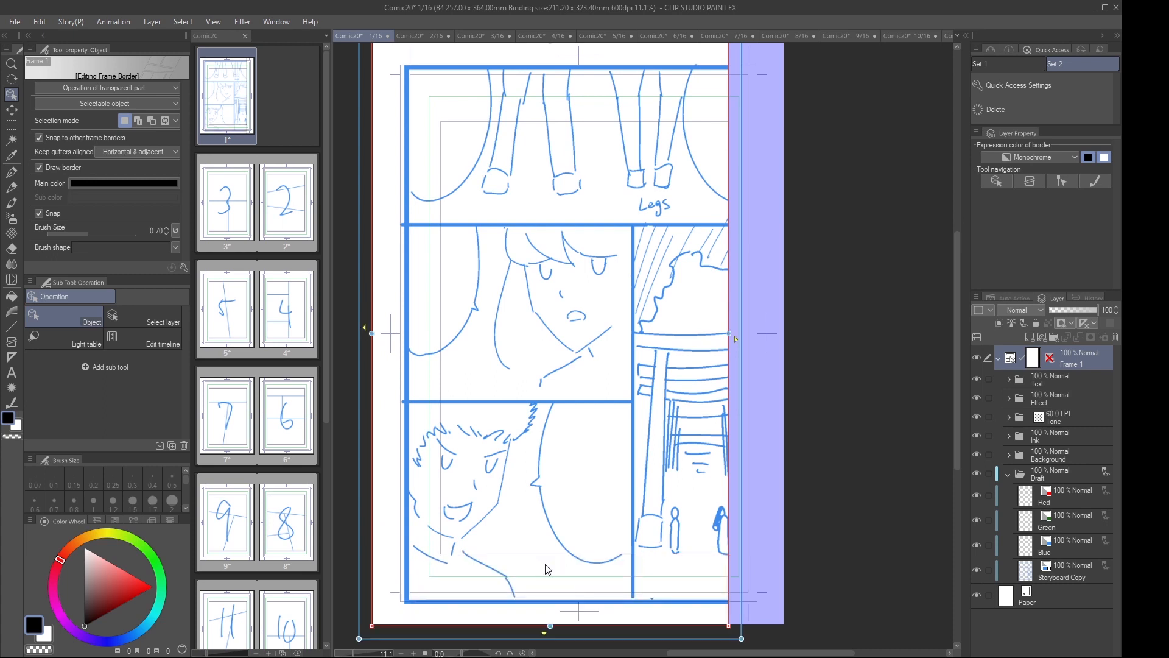
Scale the Storyboard Copy layer to 94% and reposition the drawing within the enlarged frame
{"action": "left_click", "coordinate": [1065, 571]}
{"action": "key", "text": "ctrl+t"}
{"action": "mouse_move", "coordinate": [774, 62]}
{"action": "left_mouse_down"}
{"action": "mouse_move", "coordinate": [751, 95]}
{"action": "mouse_move", "coordinate": [705, 110]}
{"action": "left_mouse_up"}
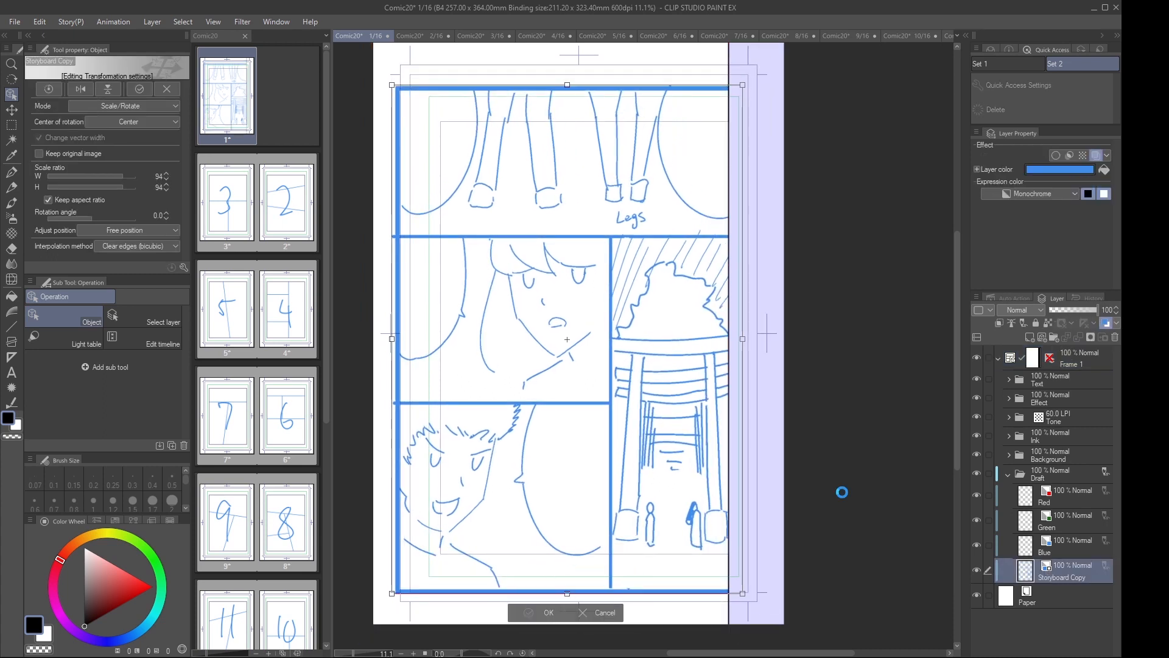
{"action": "key", "text": "Return"}
Divide the Frame 1 border into four panels along the storyboard's panel lines with the Divide frame border tool
{"action": "left_click", "coordinate": [998, 350]}
{"action": "left_click", "coordinate": [11, 341]}
{"action": "left_click", "coordinate": [143, 317]}
{"action": "left_click_drag", "start_coordinate": [743, 232], "coordinate": [744, 233]}
{"action": "left_click_drag", "start_coordinate": [609, 233], "coordinate": [609, 627]}
{"action": "left_click_drag", "start_coordinate": [366, 402], "coordinate": [602, 402]}
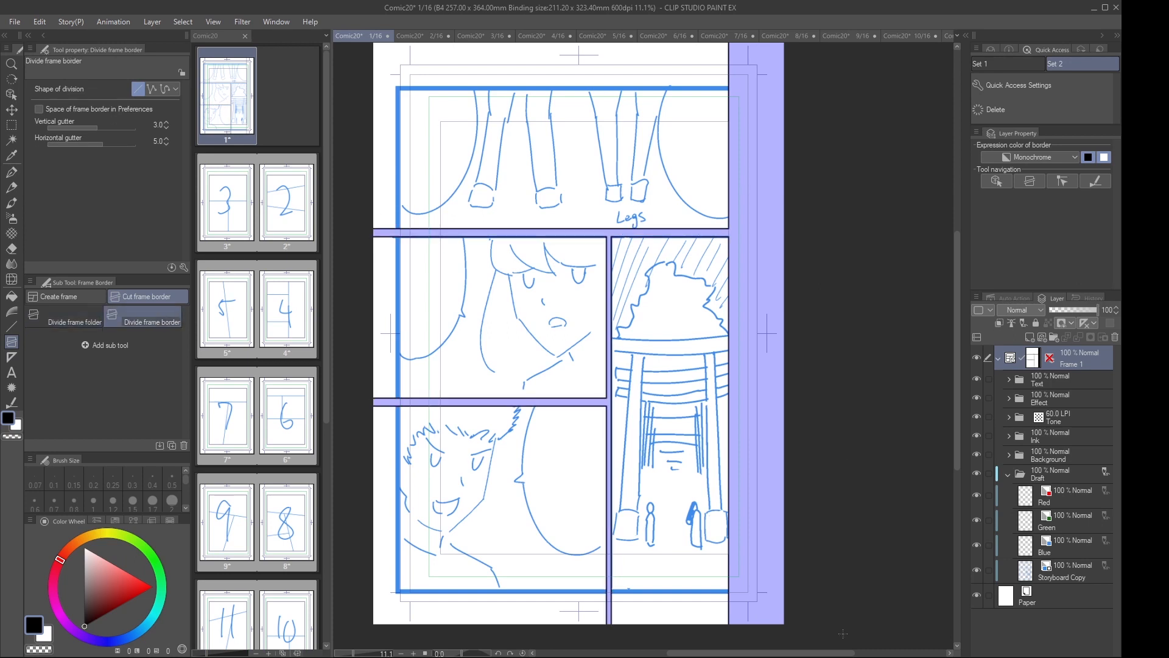